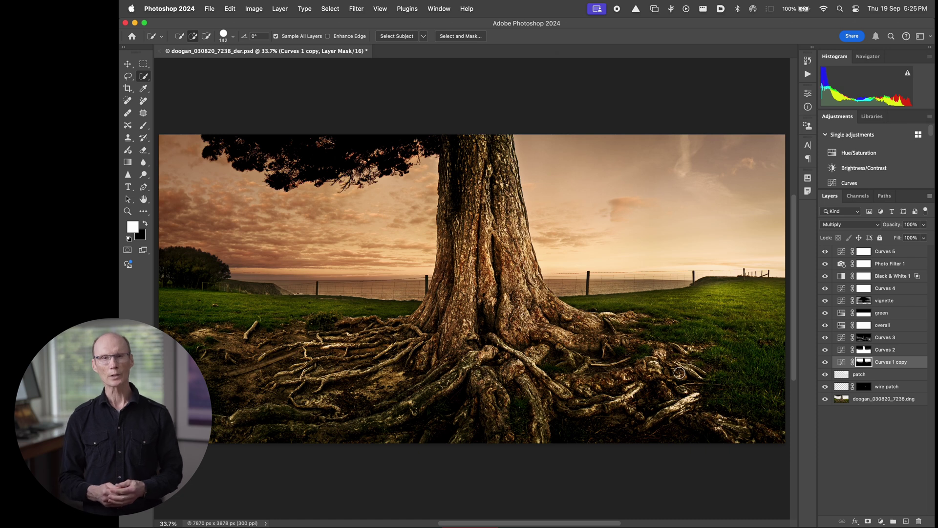
# - Show only the raw photo layer and zoom in on the trunk and fence wires
pyautogui.press('v')
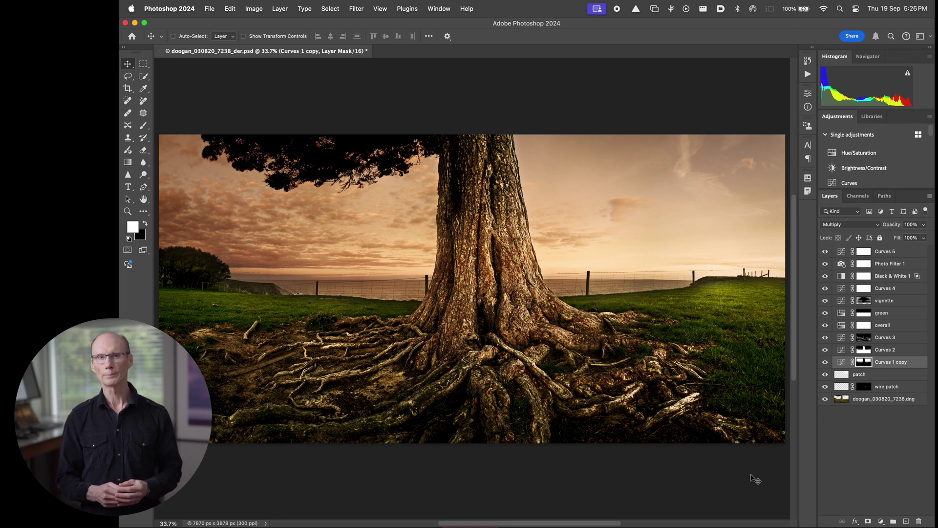
pyautogui.click(831, 400)
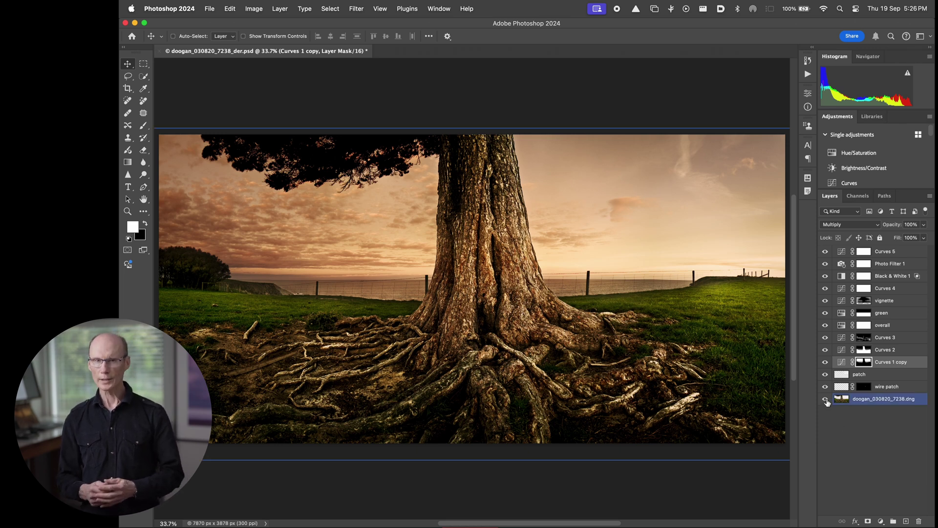
pyautogui.keyDown('alt'); pyautogui.click(826, 400); pyautogui.keyUp('alt')
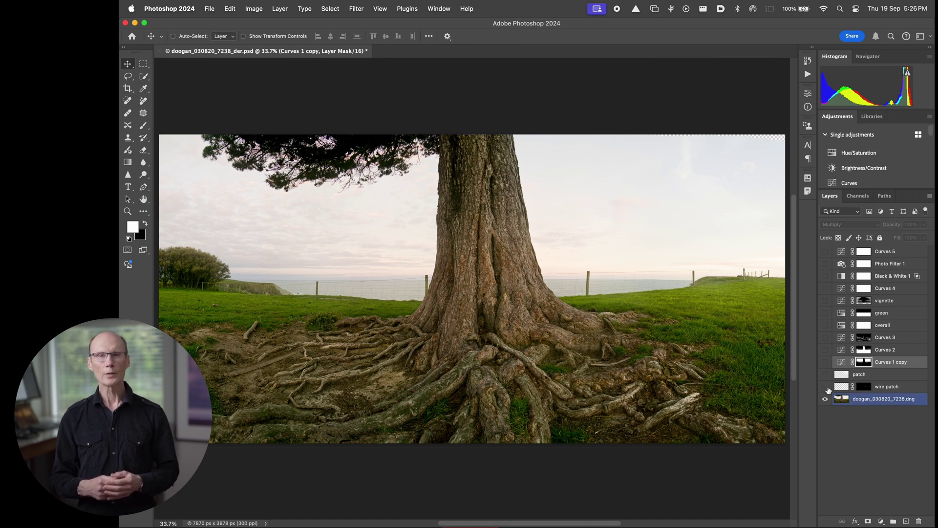
pyautogui.keyDown('super'); pyautogui.click(716, 317); pyautogui.keyUp('super')
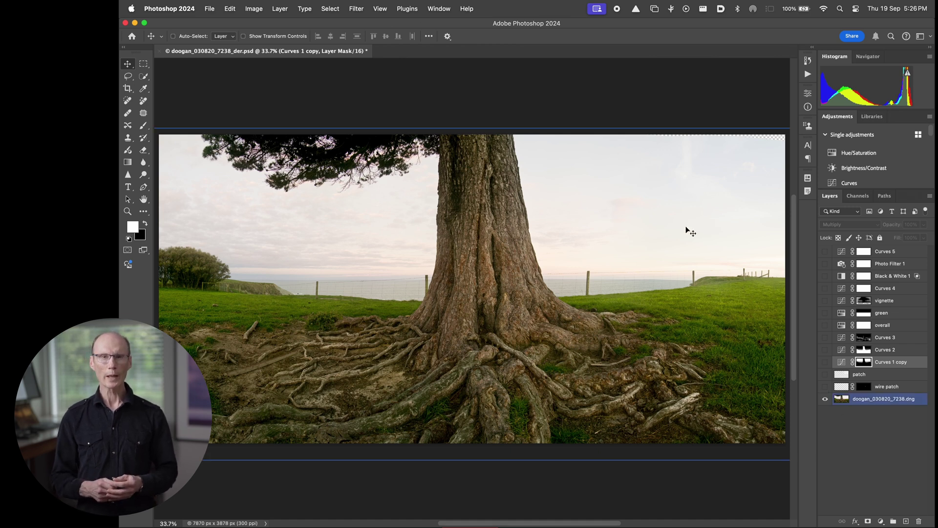
pyautogui.press('super+space')
pyautogui.moveTo(560, 270); pyautogui.dragTo(654, 298)
# - Turn on the wire patch and sky patch layers, comparing the filled sky edge before fitting the view
pyautogui.click(846, 387)
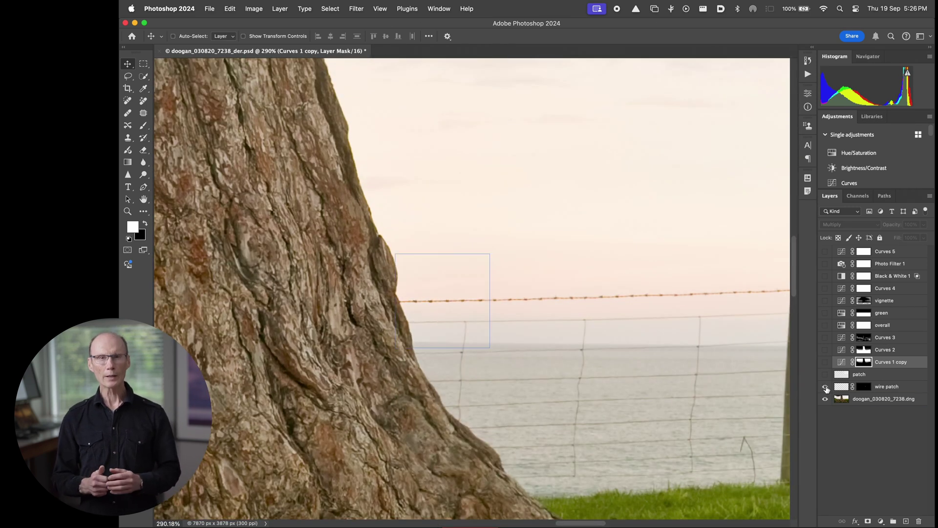
pyautogui.click(826, 387)
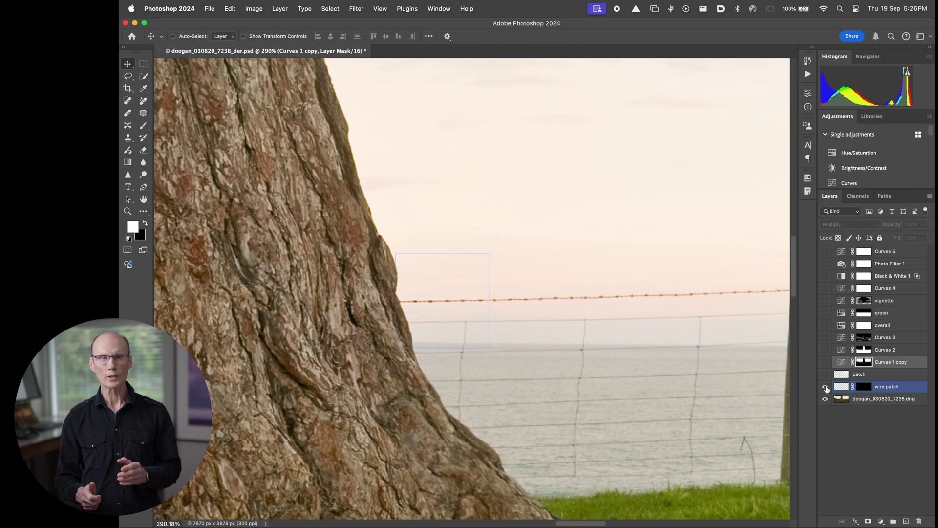
pyautogui.click(825, 375)
pyautogui.hotkey('alt', ',')
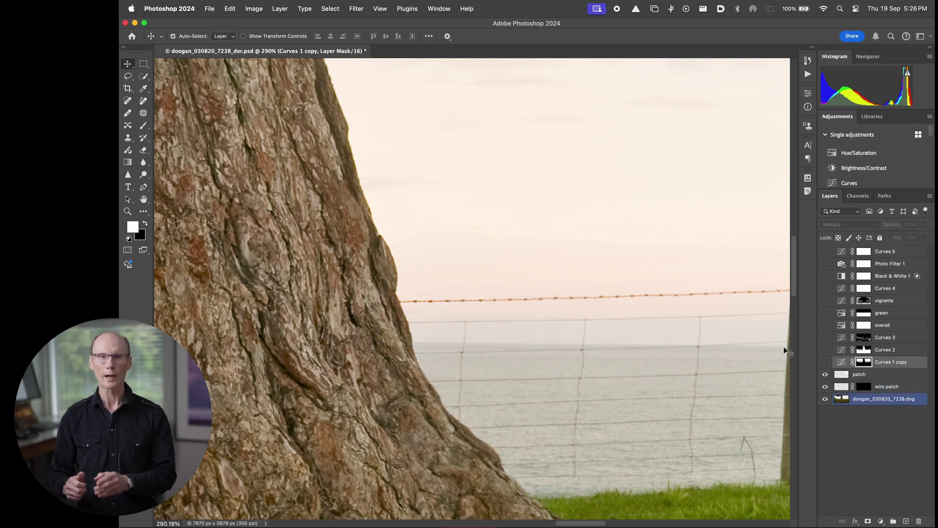
pyautogui.press('super+0')
pyautogui.hotkey('alt', ']')
pyautogui.hotkey('alt', ']')
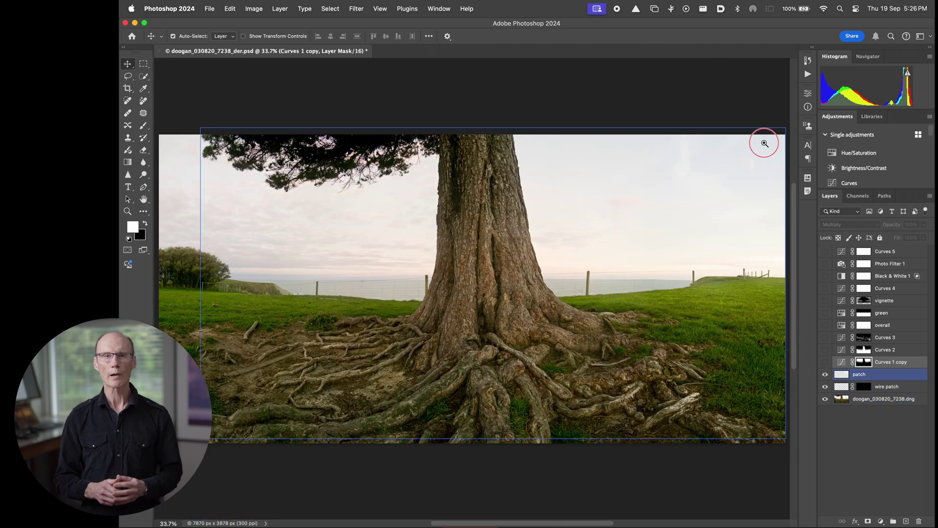
pyautogui.moveTo(764, 143); pyautogui.dragTo(787, 143)
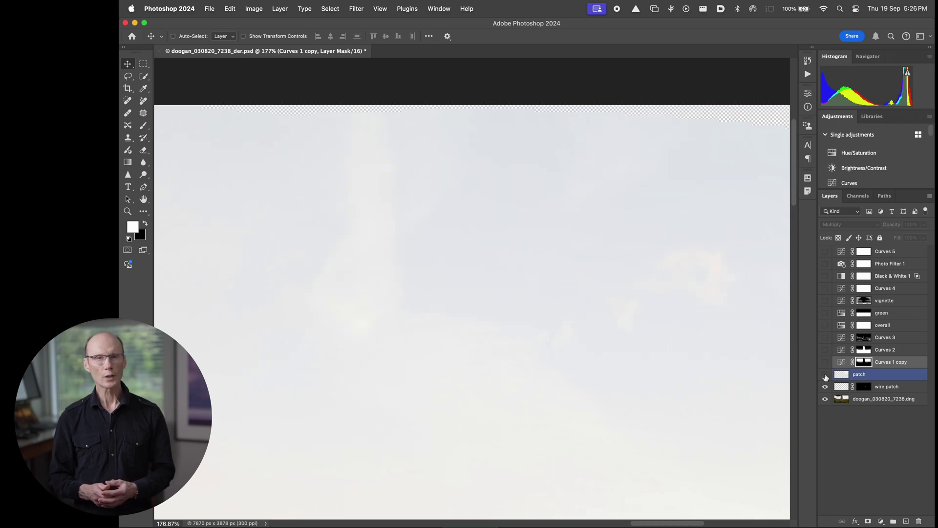
pyautogui.click(825, 375)
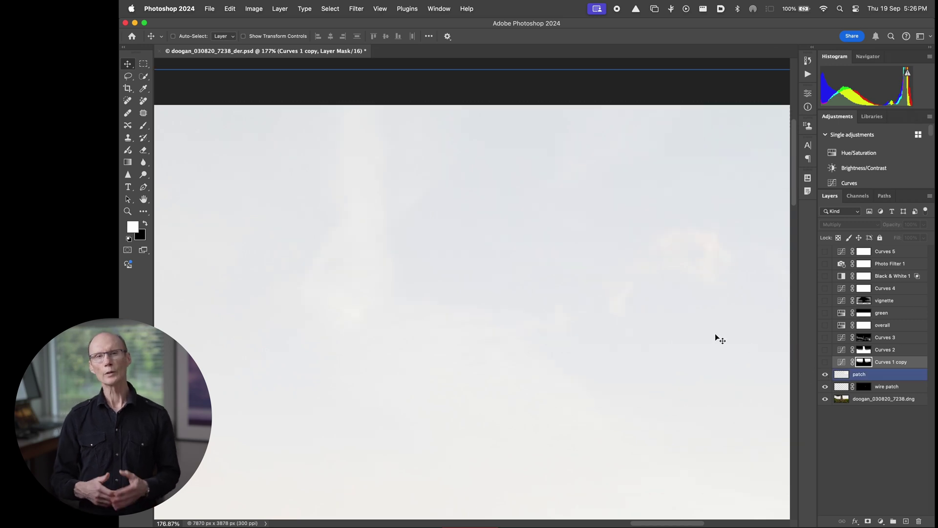
pyautogui.press('super+0')
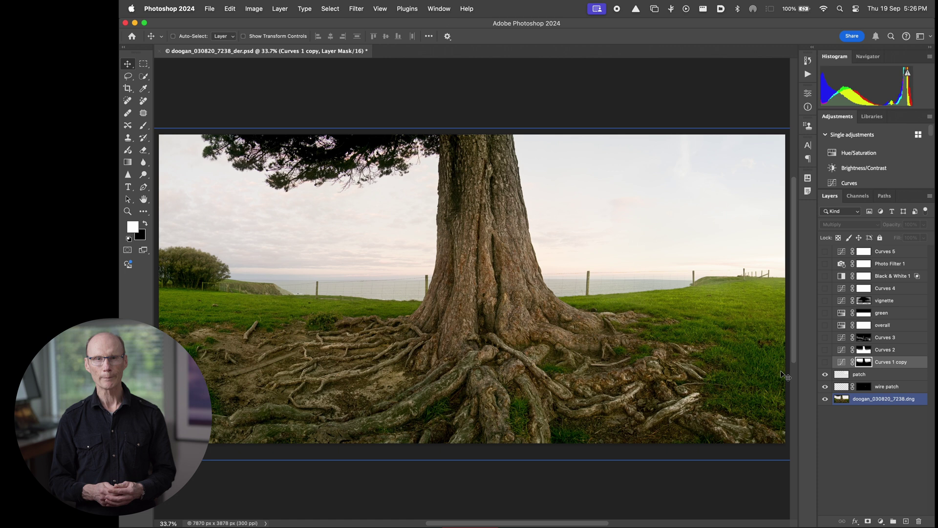
# - Turn on the sunset sky Curves 1 copy layer and inspect its curves and mask
pyautogui.click(825, 363)
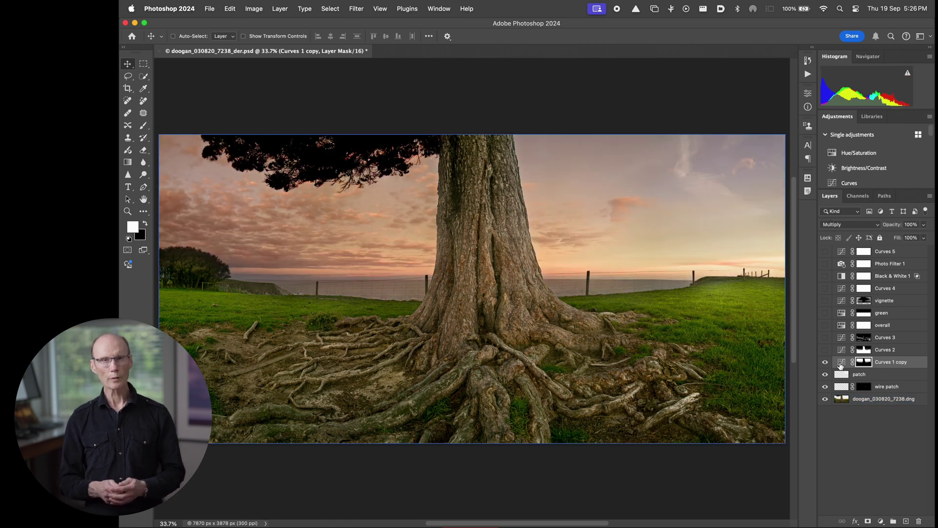
pyautogui.doubleClick(841, 364)
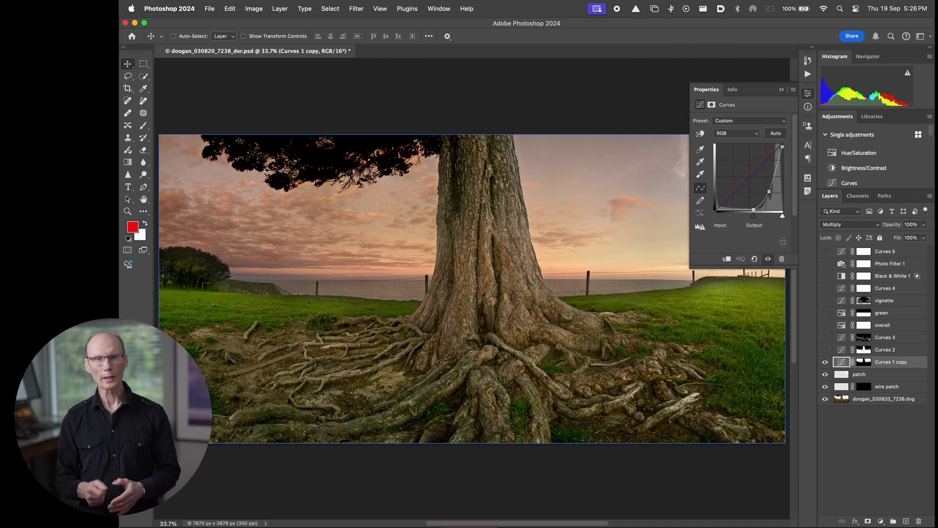
pyautogui.keyDown('alt'); pyautogui.click(864, 363); pyautogui.keyUp('alt')
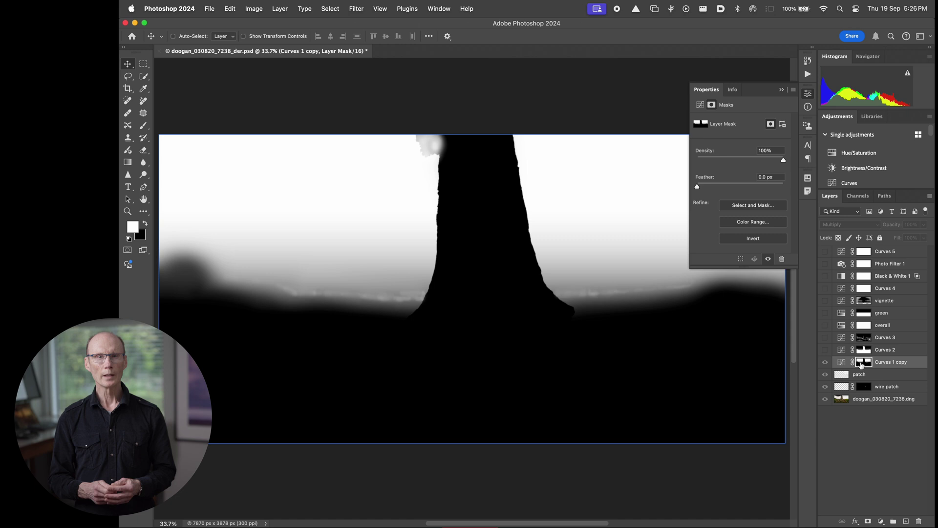
pyautogui.keyDown('alt'); pyautogui.click(865, 363); pyautogui.keyUp('alt')
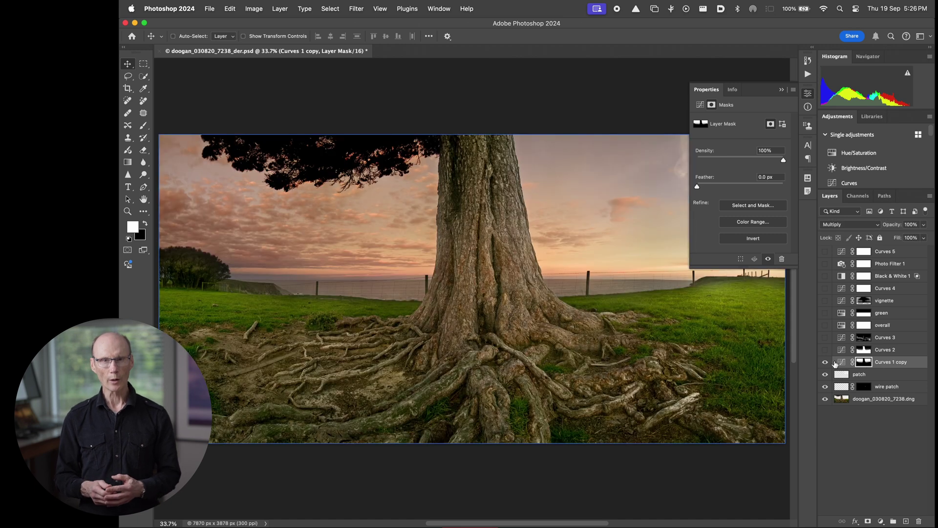
pyautogui.click(781, 89)
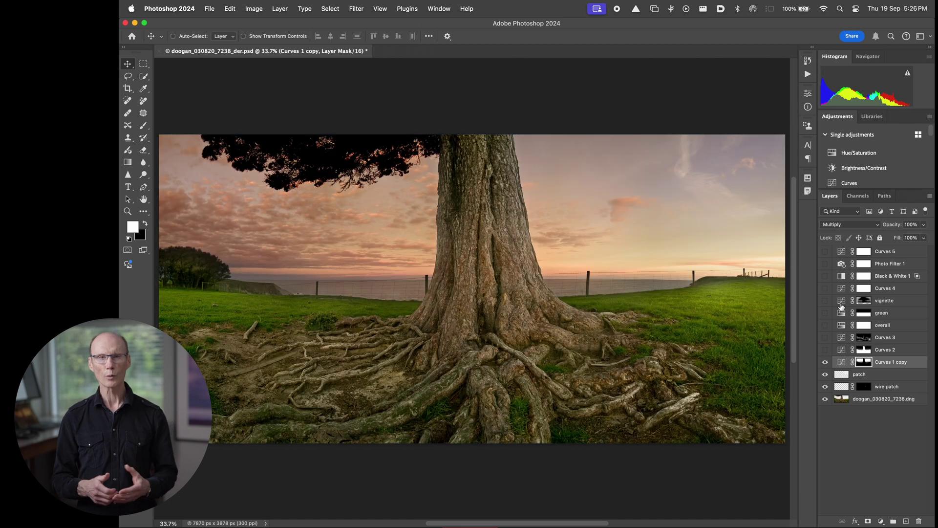
# - Turn on Curves 2 through Curves 5, including vignette, Black & White 1 and Photo Filter 1
pyautogui.click(826, 349)
pyautogui.click(825, 337)
pyautogui.click(826, 325)
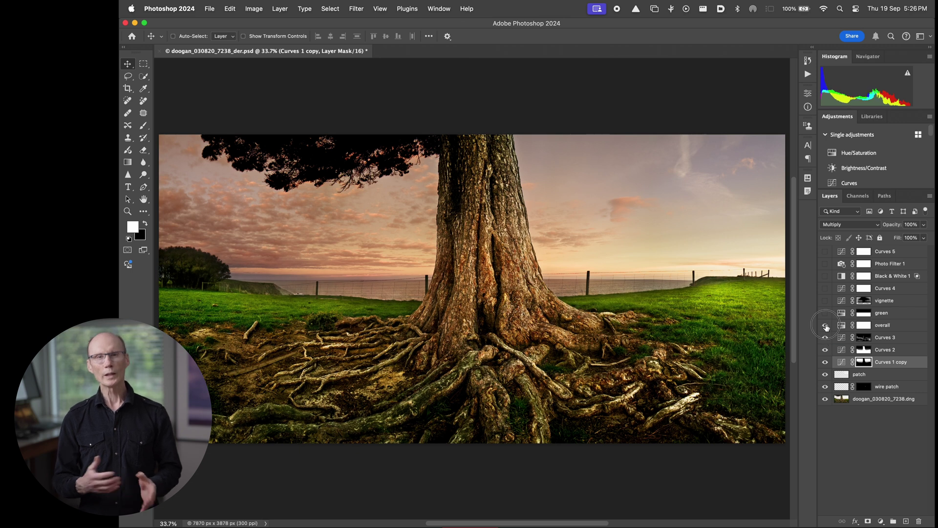
pyautogui.click(825, 314)
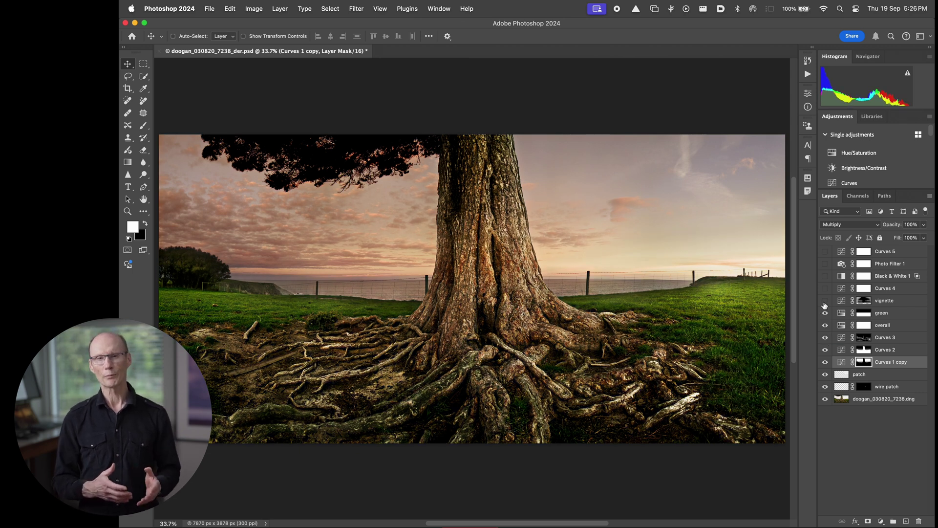
pyautogui.click(824, 301)
pyautogui.click(825, 288)
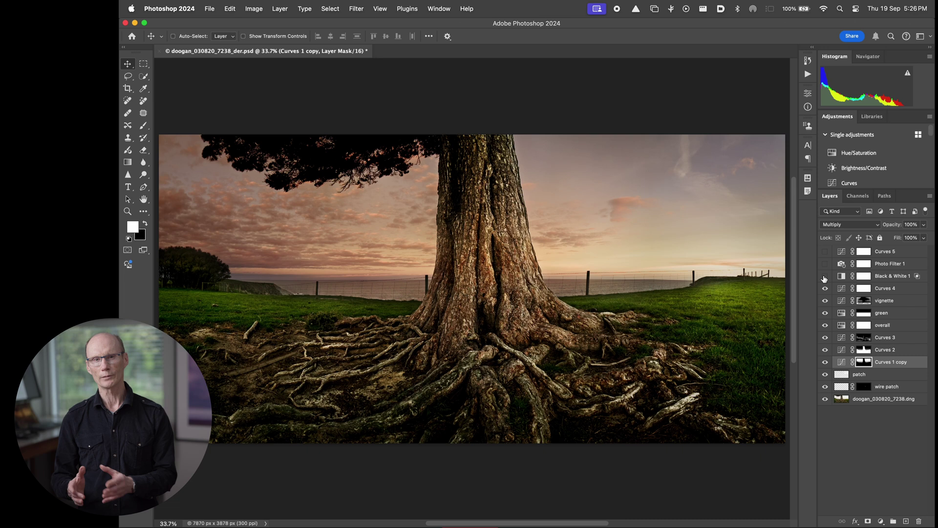
pyautogui.click(825, 277)
pyautogui.click(826, 264)
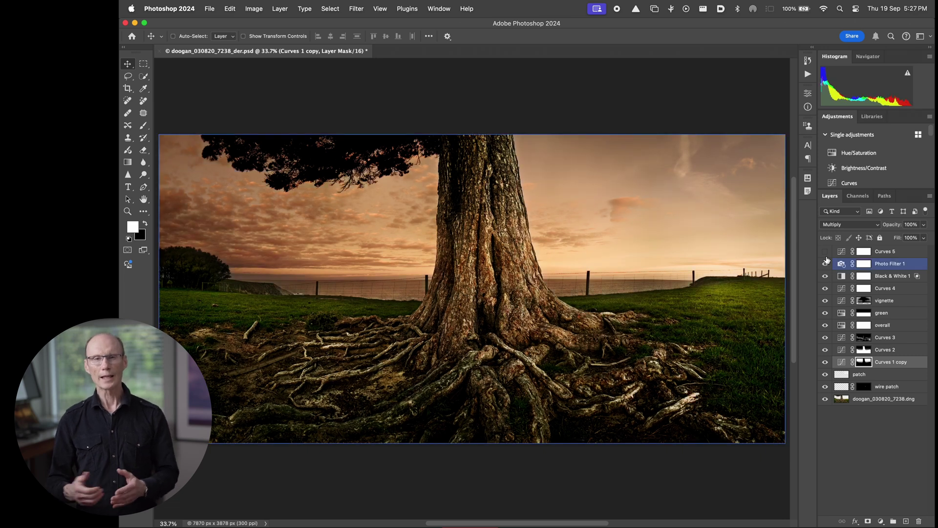
pyautogui.click(825, 252)
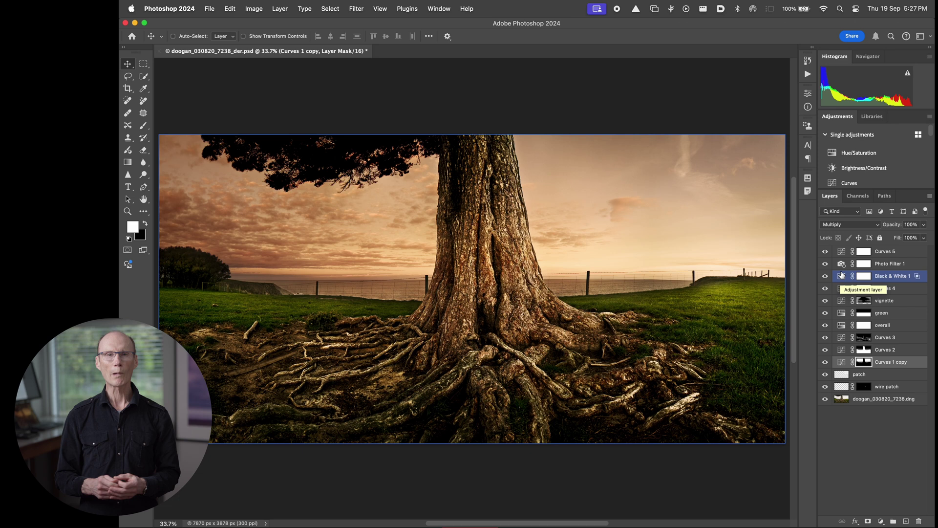
pyautogui.doubleClick(840, 264)
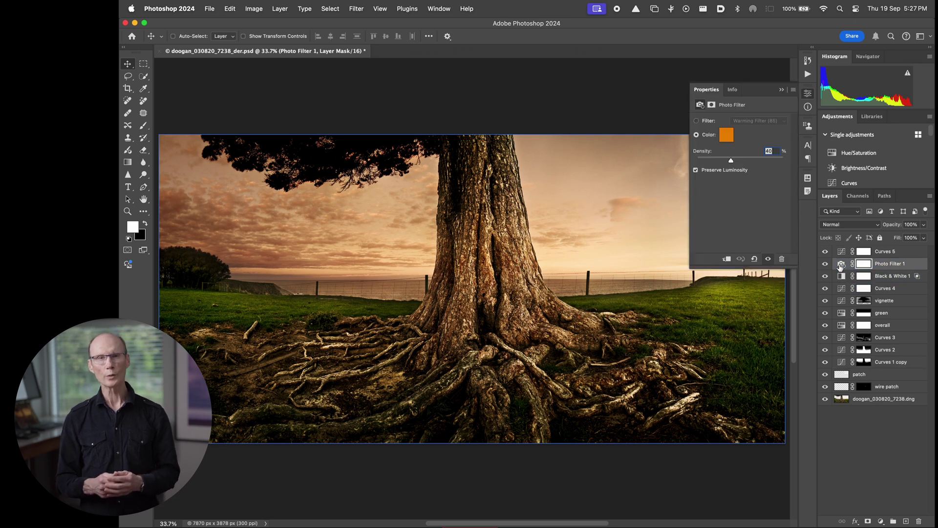
pyautogui.click(781, 89)
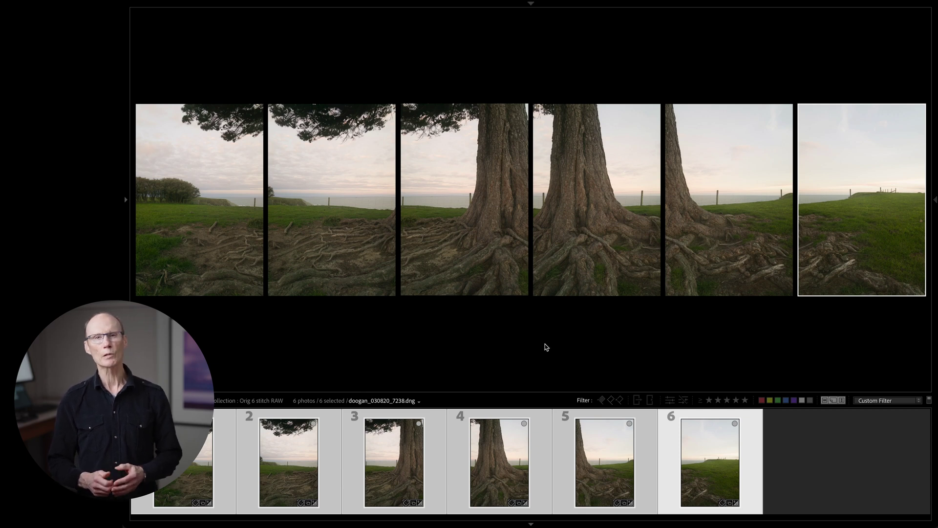
# - Make photo 4 active among the six tree frames and bring up its Photo Merge options
pyautogui.click(596, 198)
pyautogui.rightClick(596, 198)
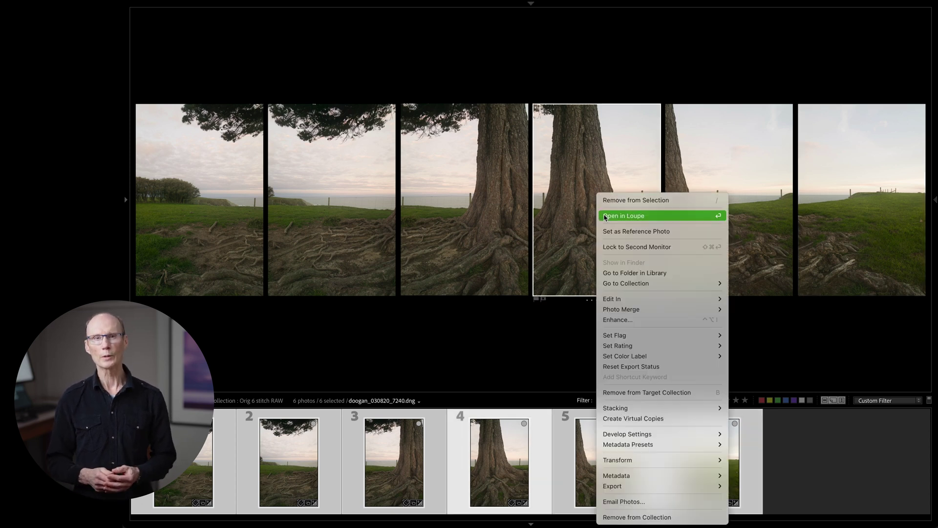
# - Merge the six frames into a Cylindrical panorama with Boundary Warp and Fill Edges
pyautogui.moveTo(619, 310)
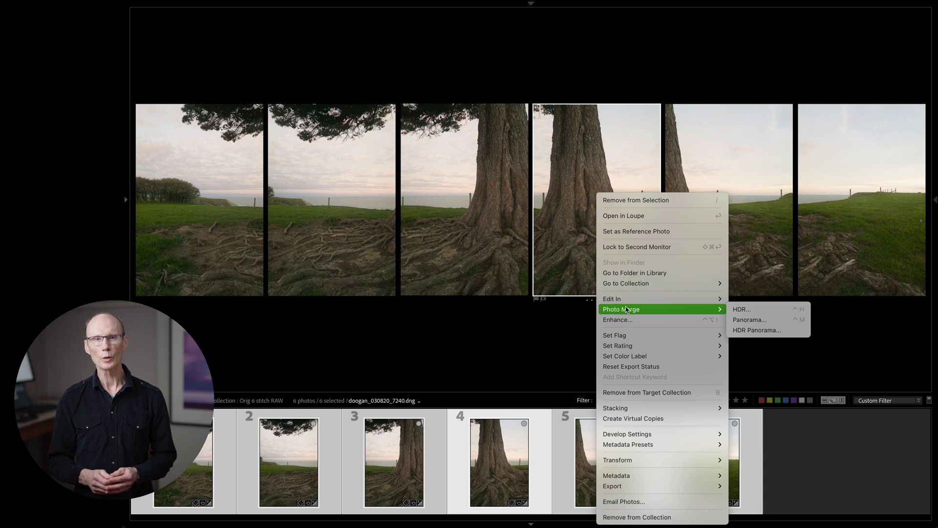
pyautogui.click(743, 320)
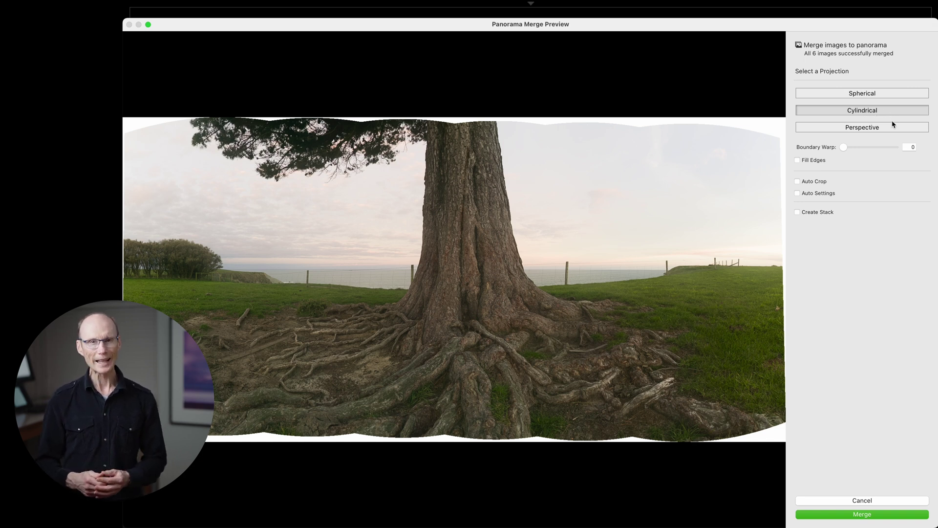
pyautogui.click(799, 164)
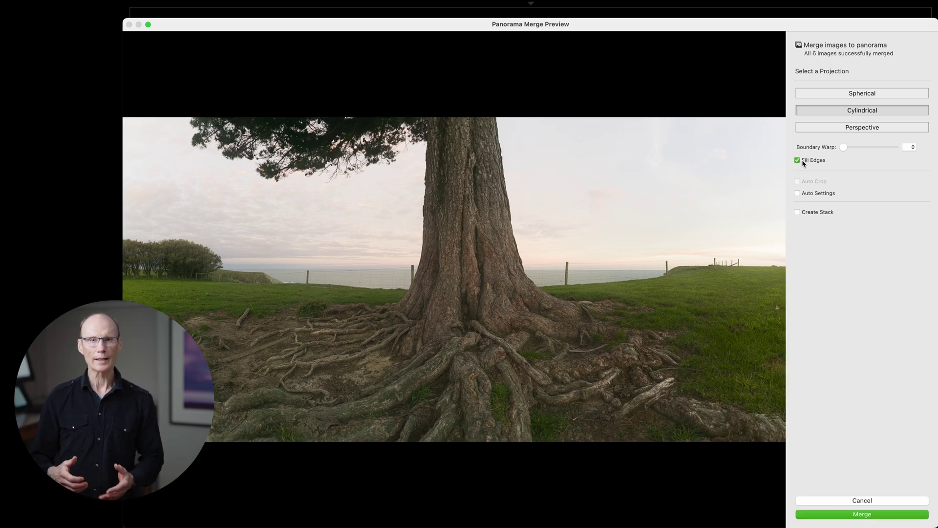
pyautogui.click(799, 161)
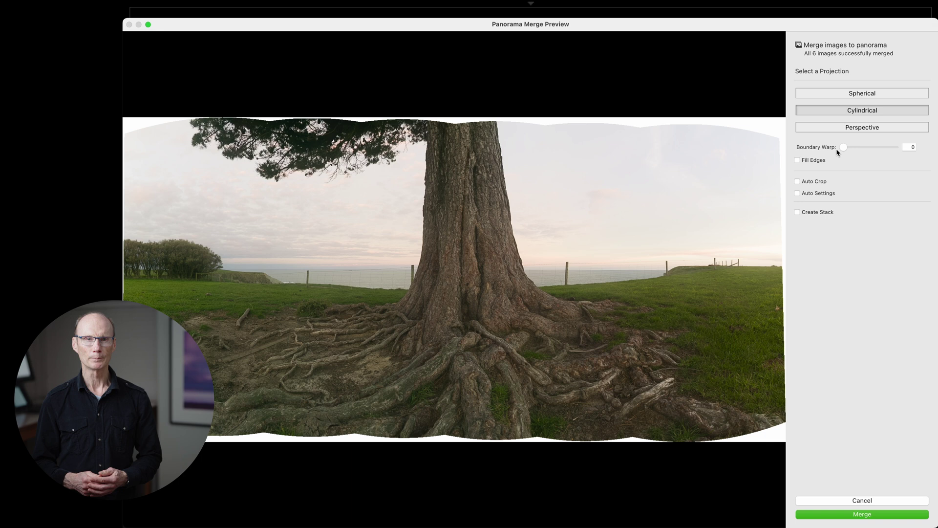
pyautogui.moveTo(844, 146); pyautogui.dragTo(809, 148)
pyautogui.click(799, 162)
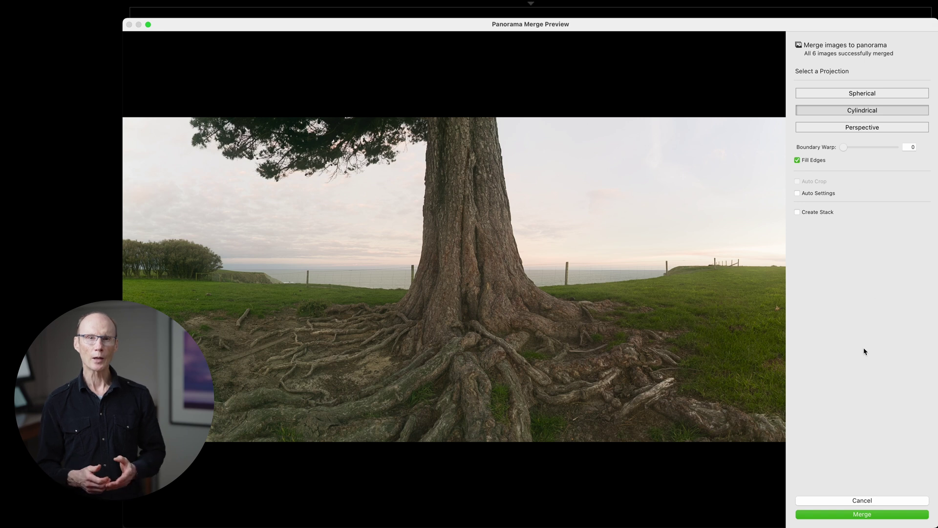
pyautogui.click(862, 514)
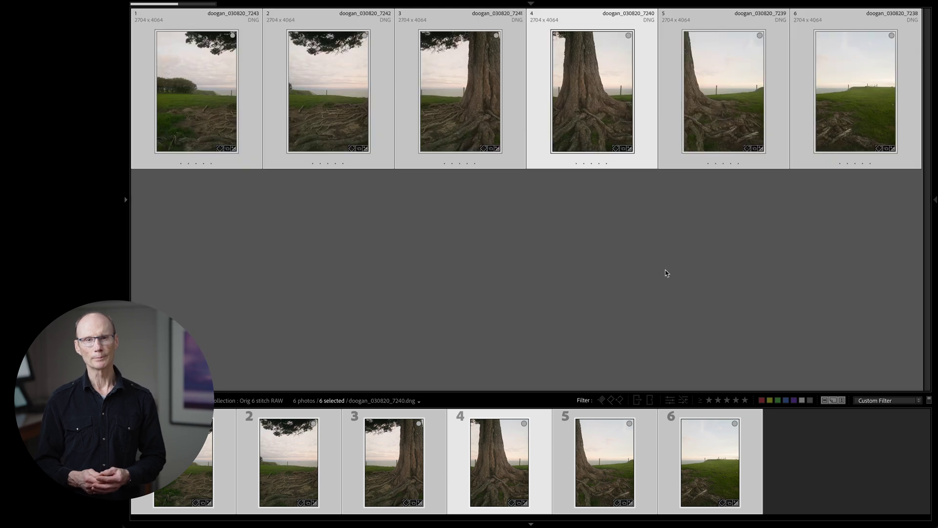
# - In Develop, brighten the panorama, set Blacks to −60 while checking shadow clipping, and Contrast +47
pyautogui.press('d')
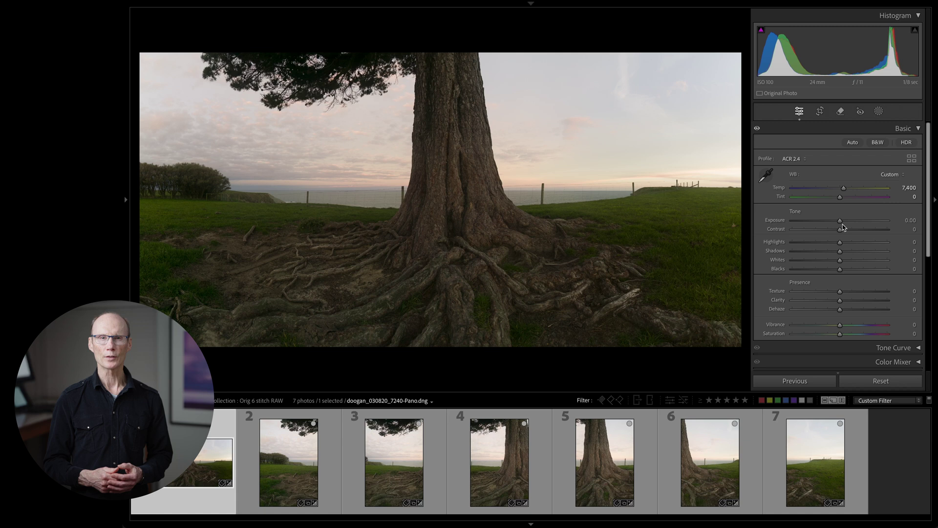
pyautogui.moveTo(840, 220); pyautogui.dragTo(849, 224)
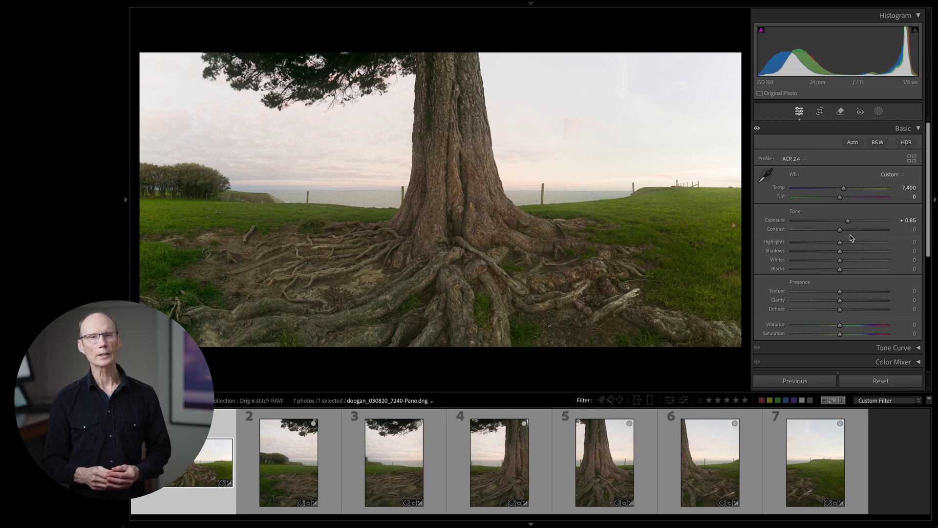
pyautogui.moveTo(841, 269); pyautogui.dragTo(802, 269)
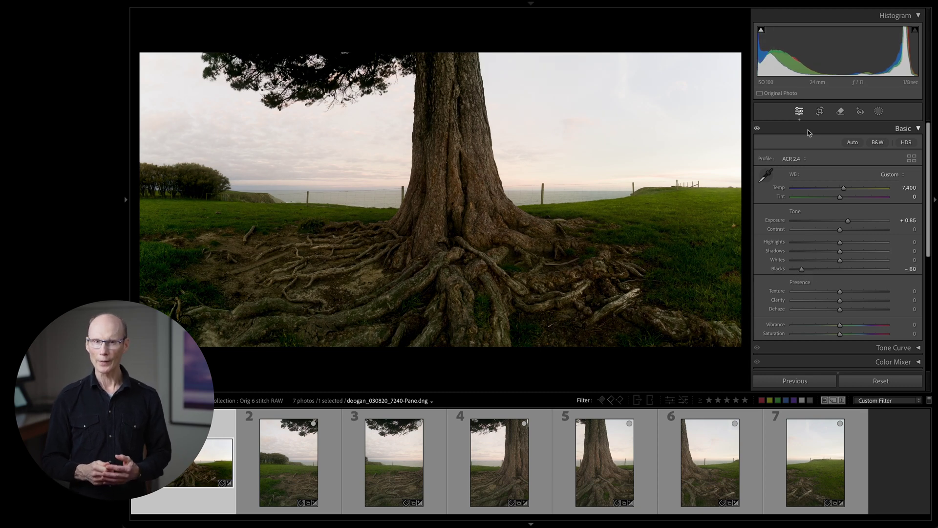
pyautogui.click(760, 30)
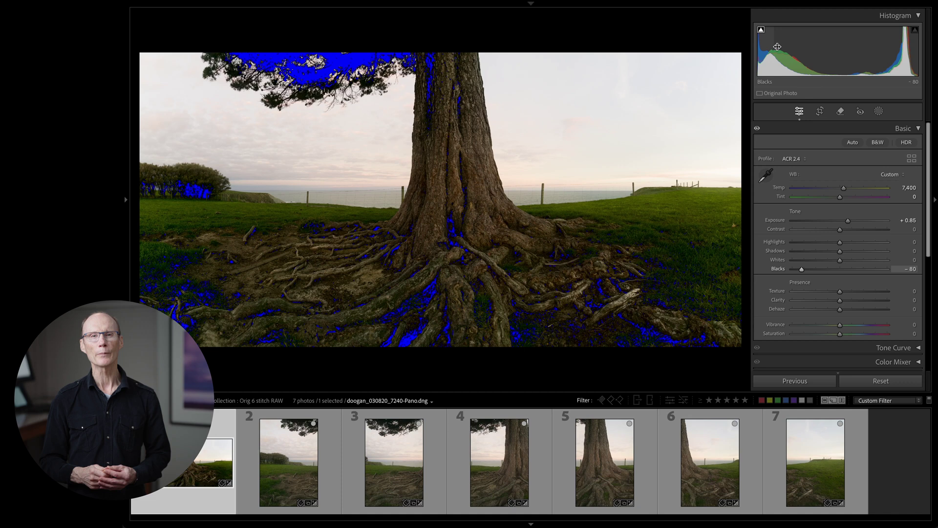
pyautogui.moveTo(802, 269); pyautogui.dragTo(812, 270)
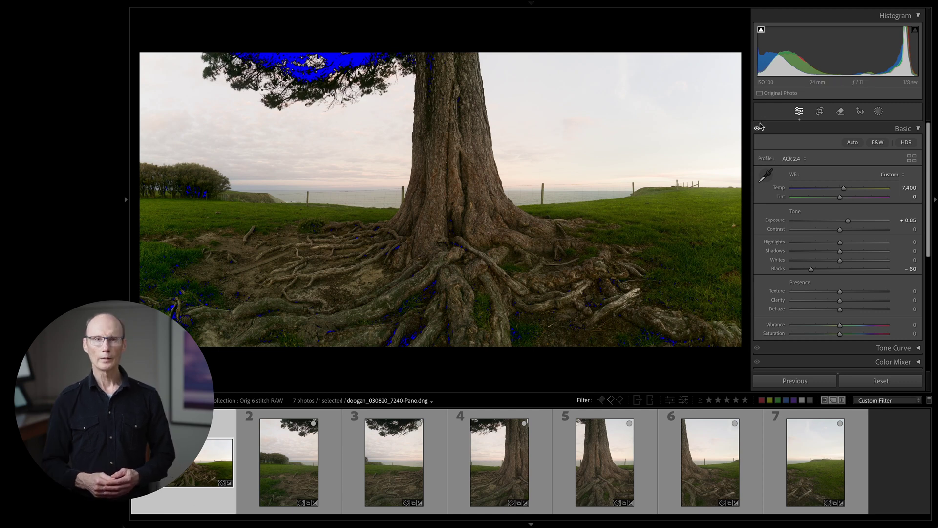
pyautogui.click(761, 30)
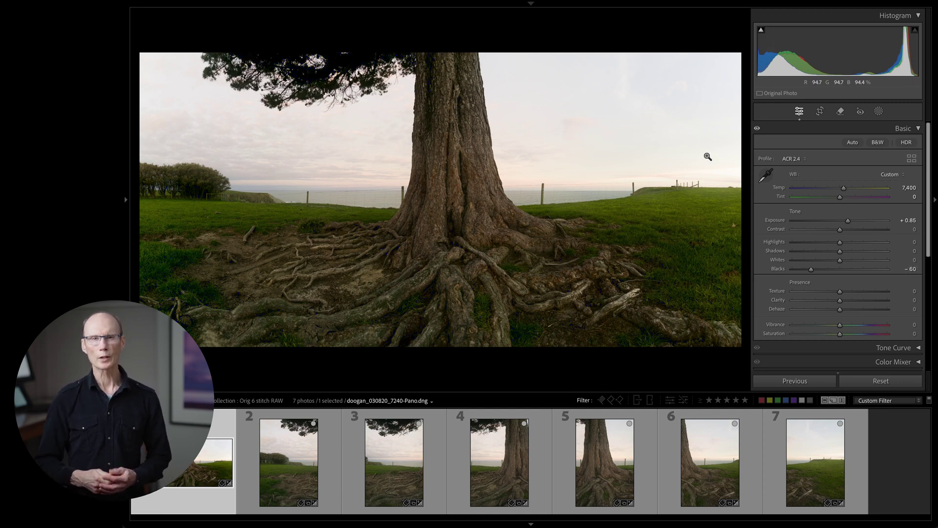
pyautogui.moveTo(840, 229)
pyautogui.mouseDown()
pyautogui.moveTo(878, 231)
pyautogui.moveTo(854, 224)
pyautogui.mouseUp()
# - Push Exposure to about +1.55 and Contrast to +100, then compare Before/After with panels hidden
pyautogui.moveTo(916, 32)
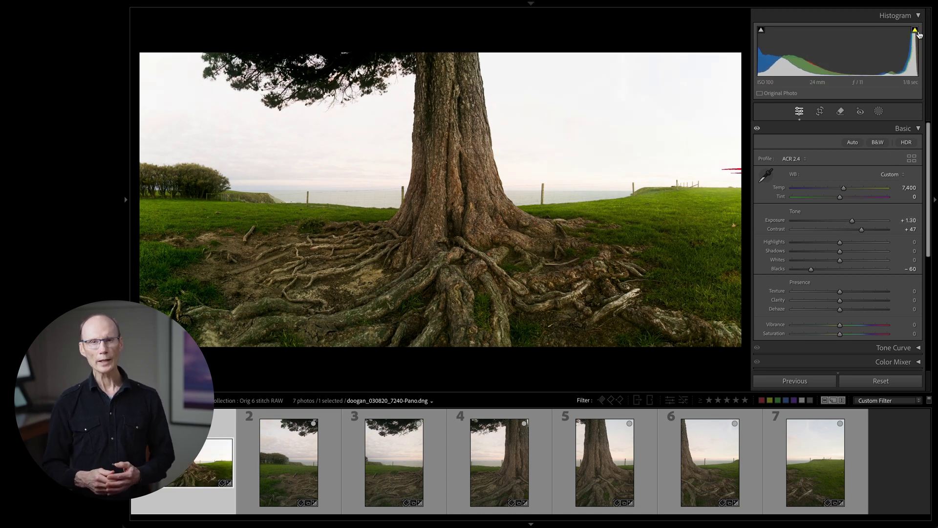
pyautogui.moveTo(852, 222); pyautogui.dragTo(852, 223)
pyautogui.press('y')
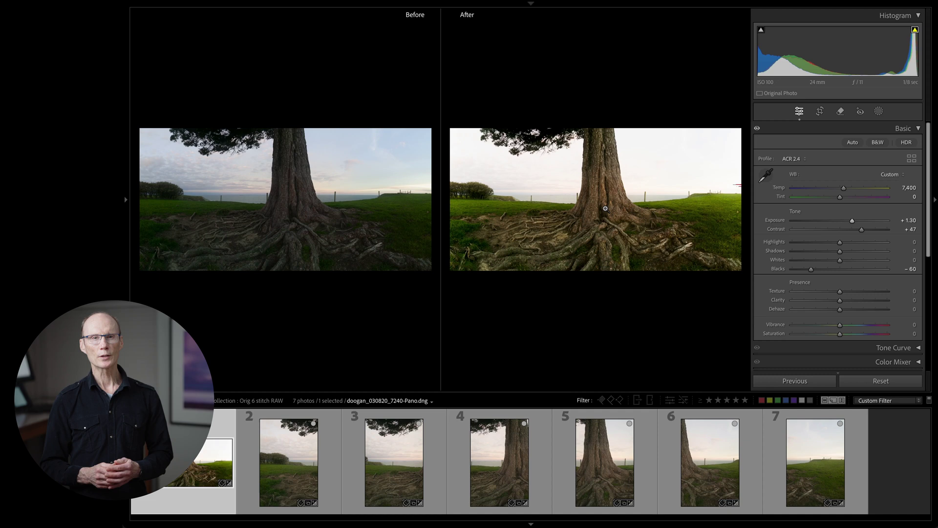
pyautogui.hotkey('shift', 'Tab')
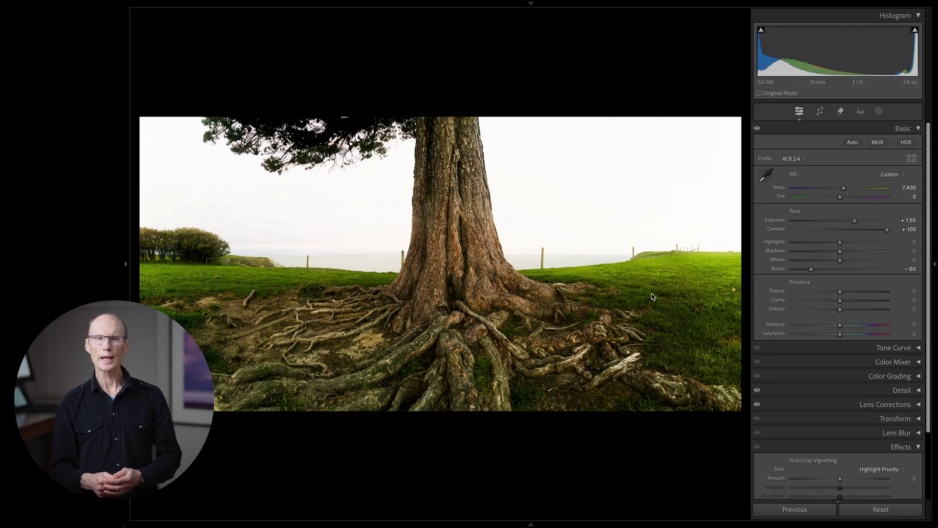
# - Create an automatic Sky mask covering the sky above the tree
pyautogui.click(878, 112)
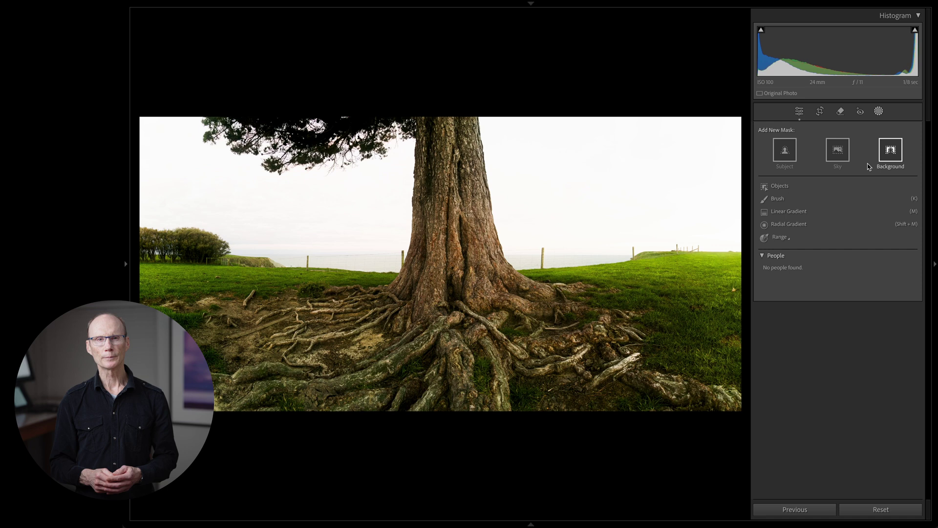
pyautogui.click(838, 152)
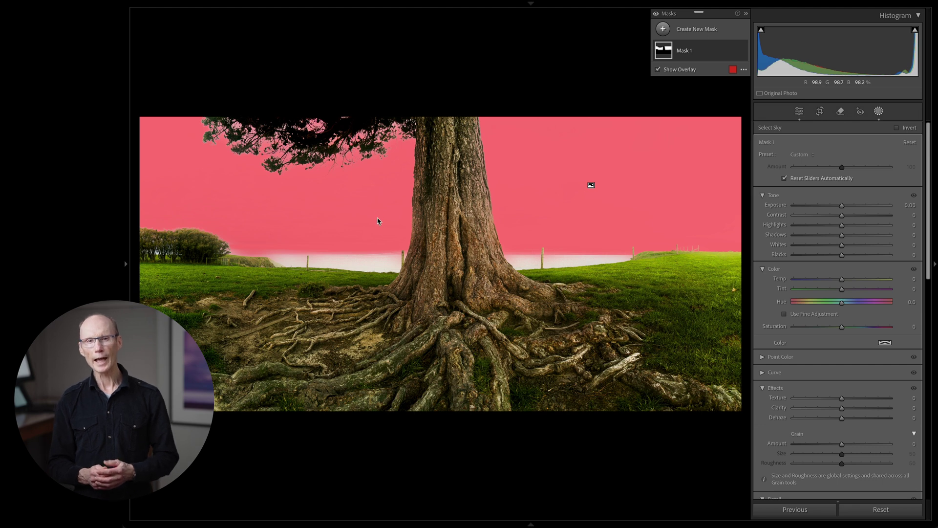
# - Add a Brush component to Mask 1 and paint along the bottom of the fence, enlarging the brush
pyautogui.click(667, 43)
pyautogui.click(684, 82)
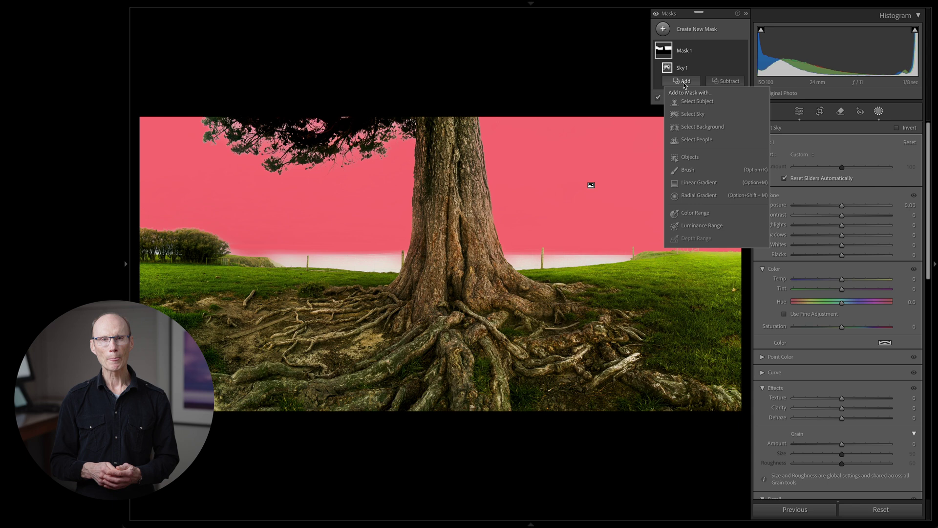
pyautogui.click(691, 169)
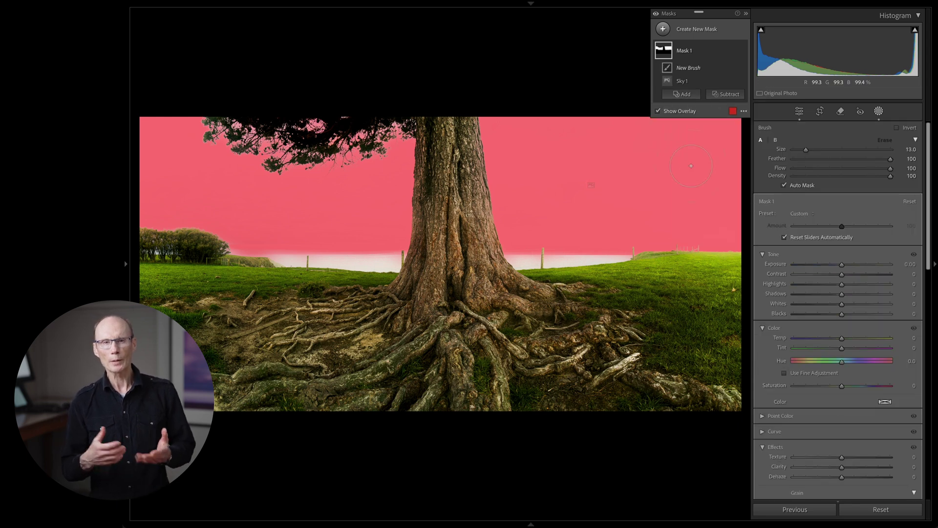
pyautogui.click(389, 258)
pyautogui.moveTo(421, 262); pyautogui.dragTo(558, 220)
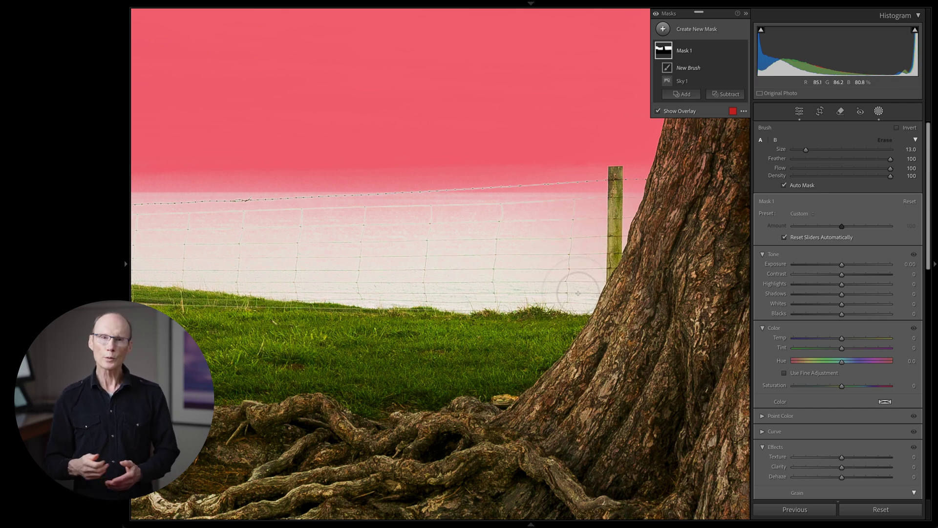
pyautogui.moveTo(569, 288)
pyautogui.mouseDown()
pyautogui.moveTo(431, 291)
pyautogui.moveTo(684, 277)
pyautogui.moveTo(655, 322)
pyautogui.moveTo(688, 256)
pyautogui.moveTo(683, 324)
pyautogui.moveTo(709, 284)
pyautogui.moveTo(665, 278)
pyautogui.moveTo(651, 255)
pyautogui.moveTo(636, 289)
pyautogui.mouseUp()
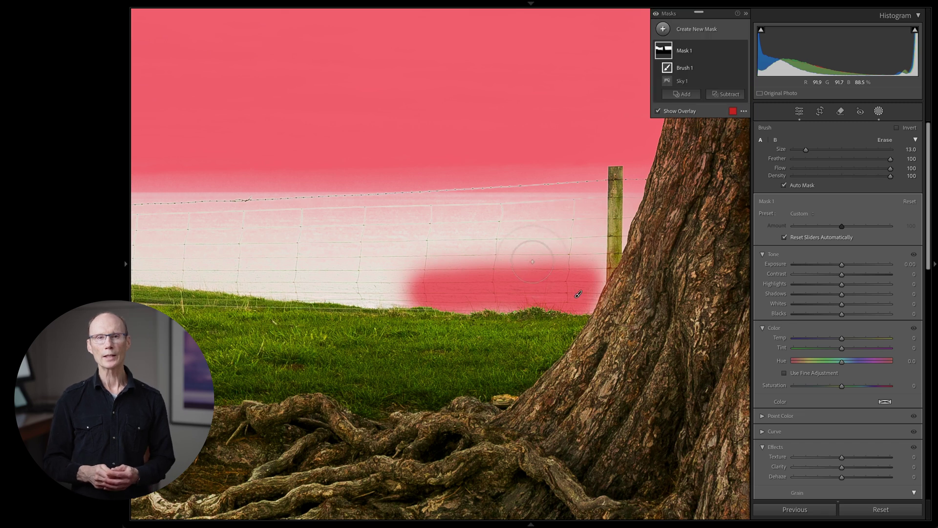
pyautogui.scroll(6, 517, 236)
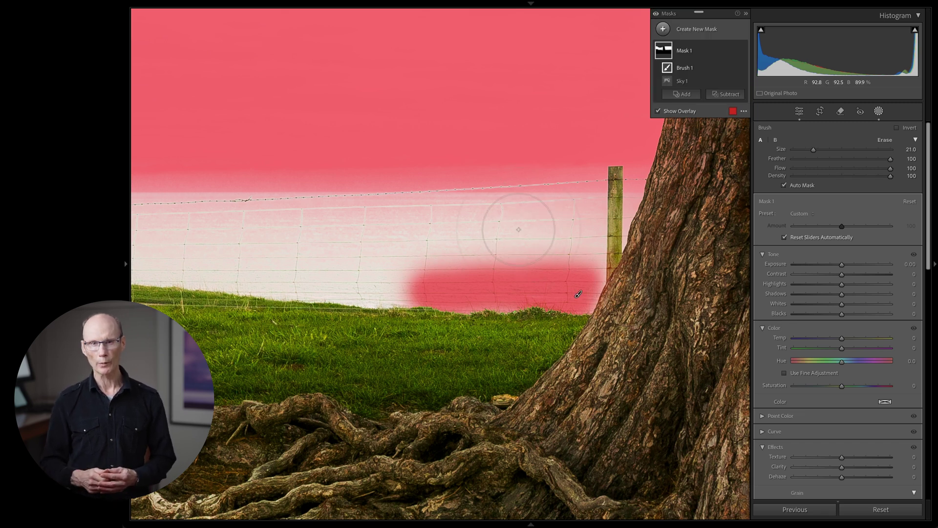
pyautogui.keyDown('shift'); pyautogui.scroll(-7, 519, 228); pyautogui.keyUp('shift')
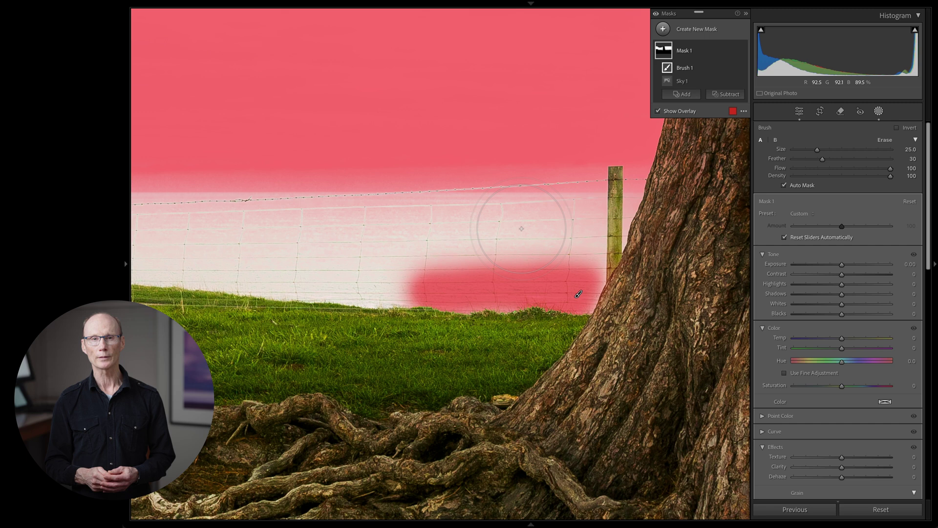
pyautogui.press(']')
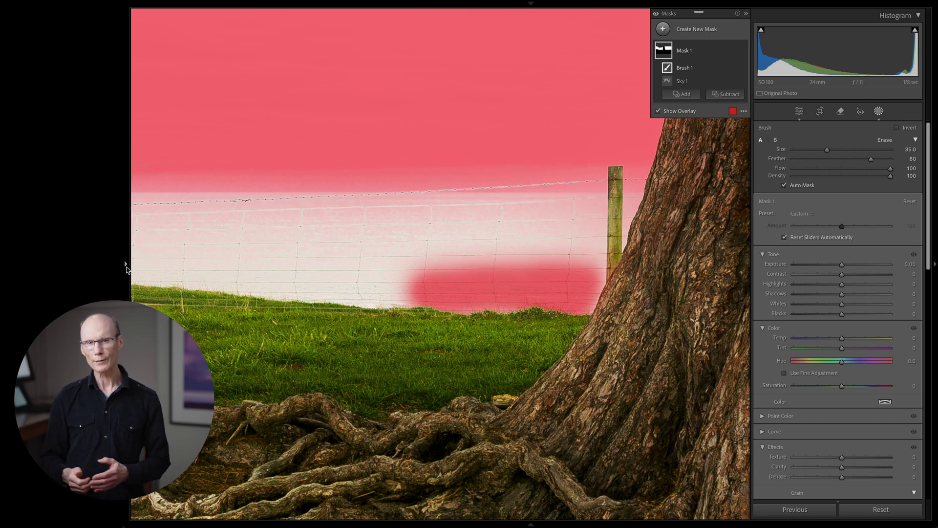
# - Inspect the trunk bark at 1600%, then return to 200% and paint more mask near the fence
pyautogui.moveTo(126, 267)
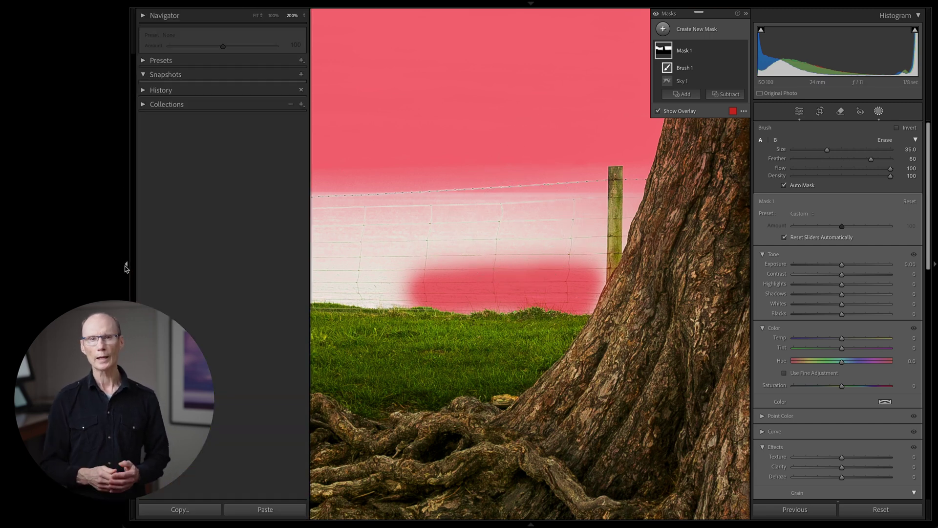
pyautogui.click(156, 19)
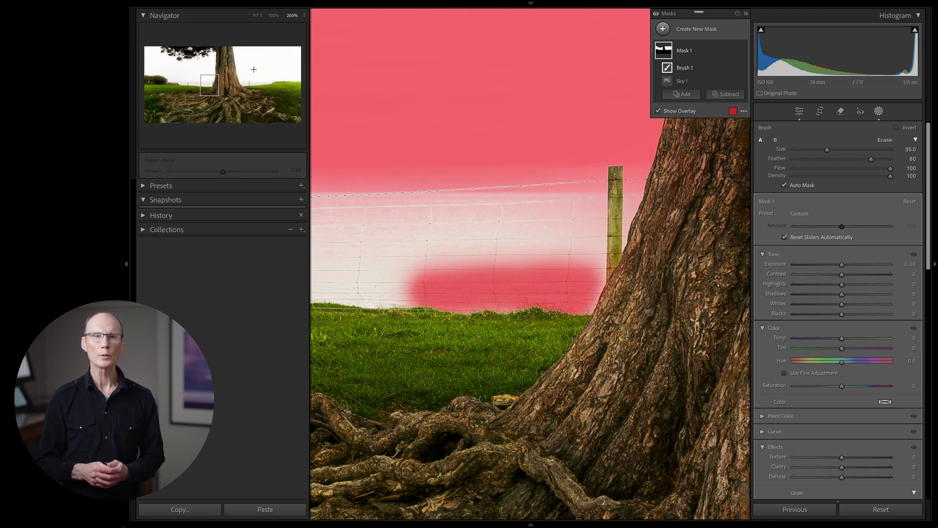
pyautogui.moveTo(213, 86); pyautogui.dragTo(217, 85)
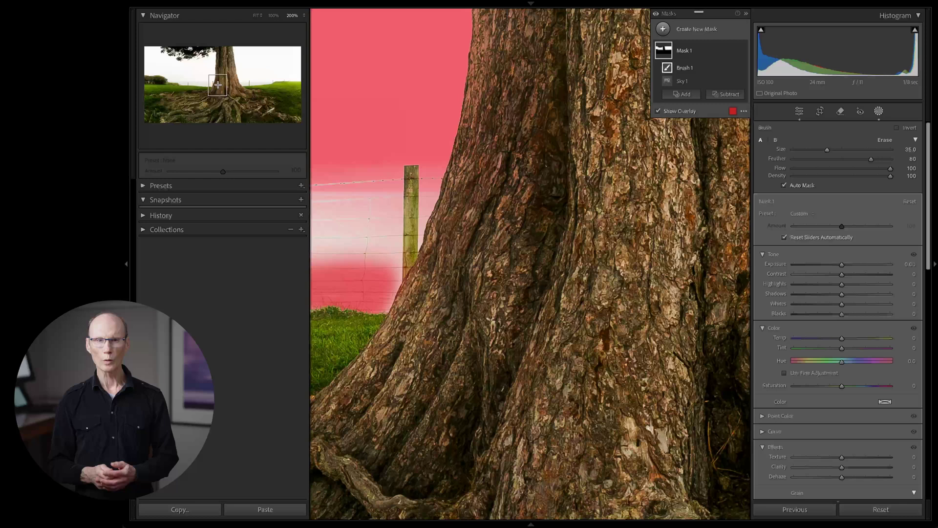
pyautogui.click(299, 18)
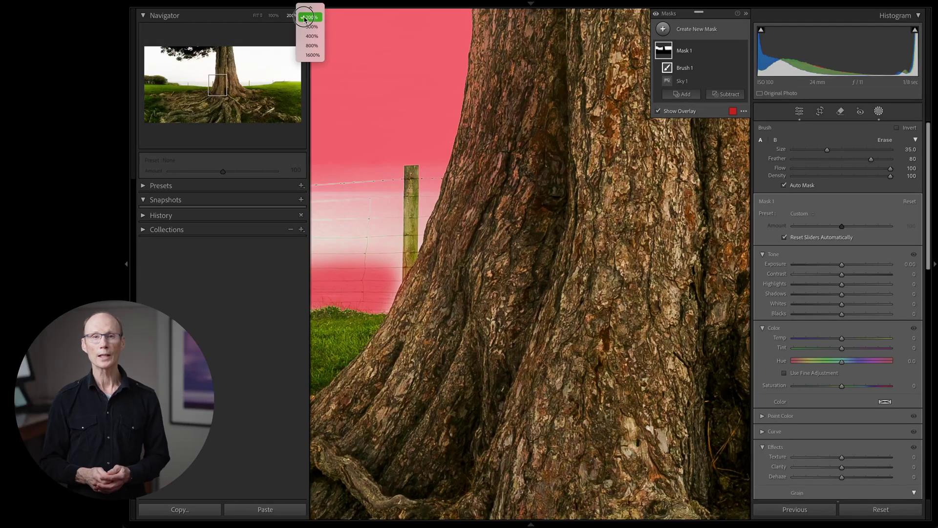
pyautogui.click(313, 56)
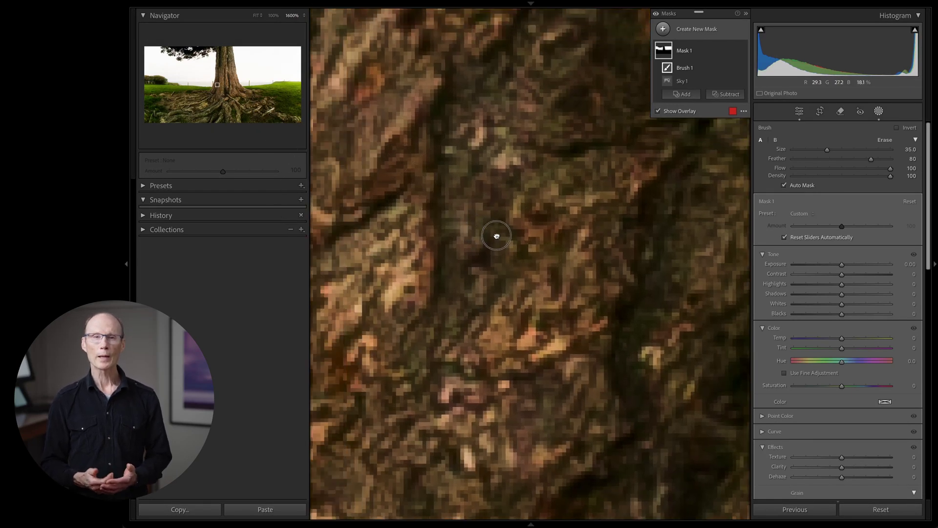
pyautogui.moveTo(496, 236); pyautogui.dragTo(635, 268)
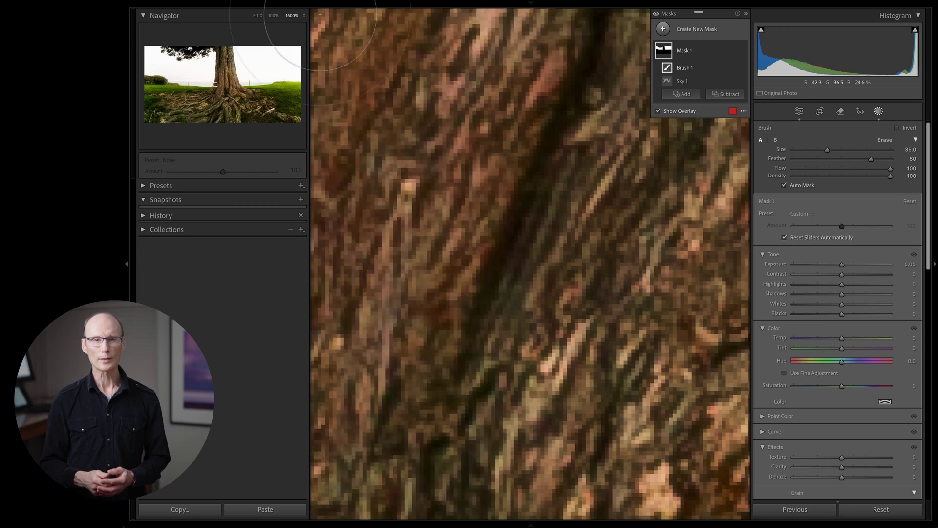
pyautogui.click(304, 17)
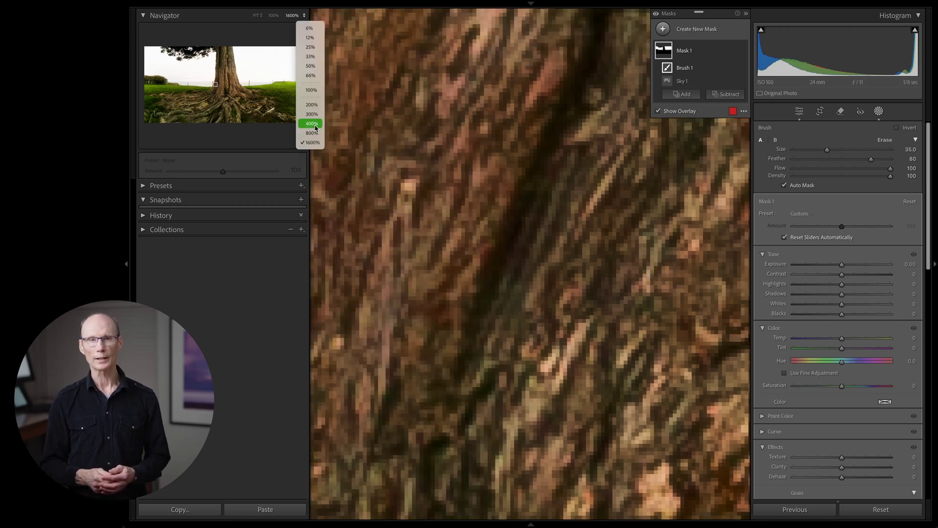
pyautogui.click(314, 108)
pyautogui.moveTo(337, 264)
pyautogui.mouseDown()
pyautogui.moveTo(403, 275)
pyautogui.moveTo(562, 258)
pyautogui.mouseUp()
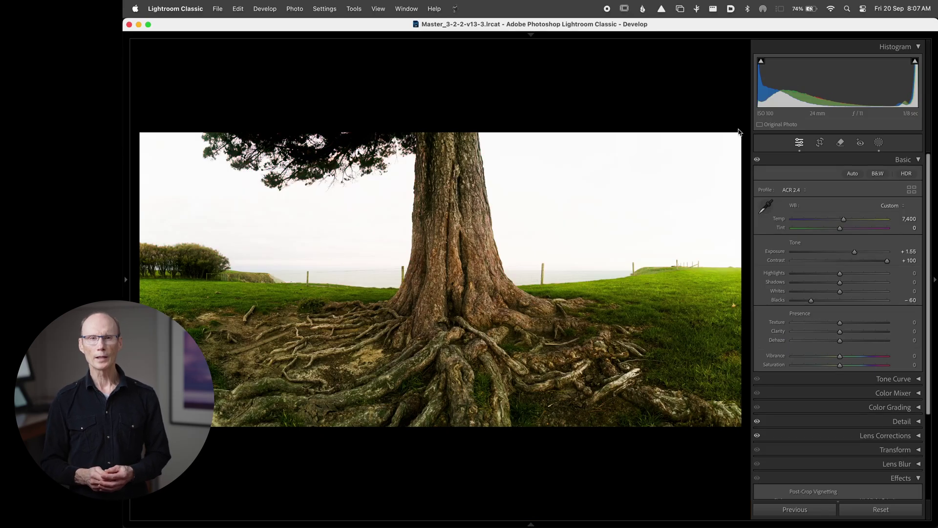
# - Darken Mask 1 to Exposure −2.22 and move the Brush 1 sea strip into a new Mask 2
pyautogui.click(879, 142)
pyautogui.click(685, 84)
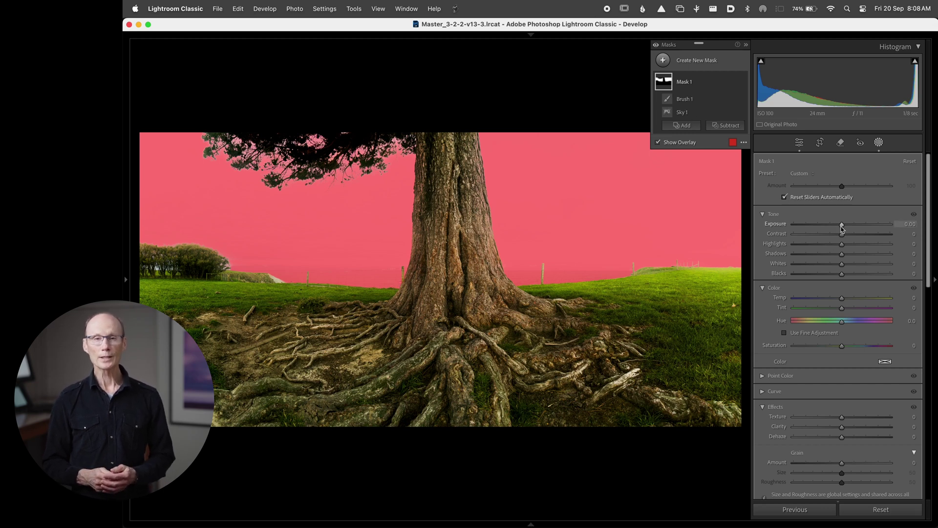
pyautogui.moveTo(840, 227); pyautogui.dragTo(815, 228)
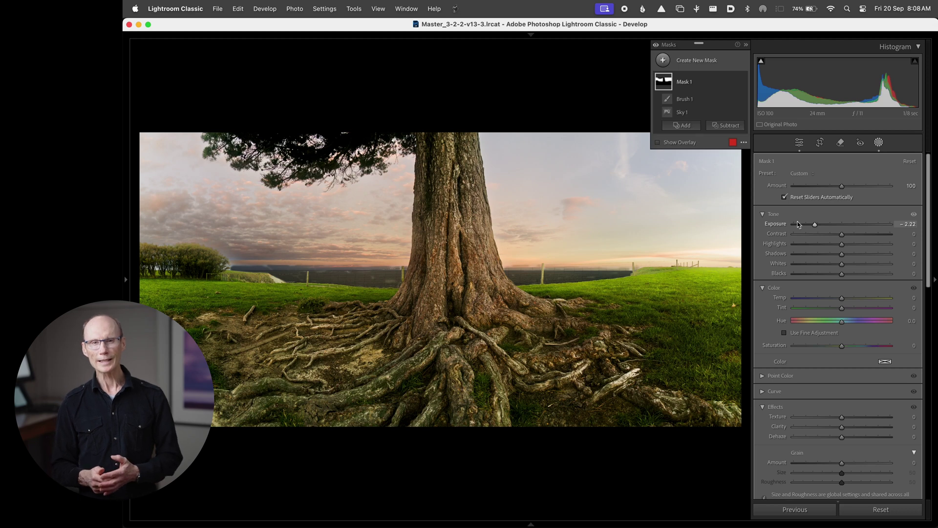
pyautogui.moveTo(673, 104)
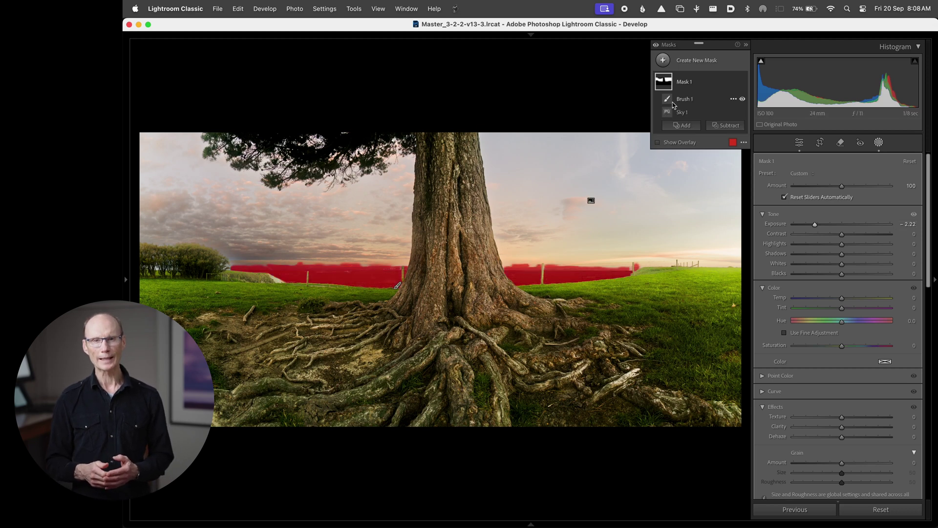
pyautogui.moveTo(673, 104); pyautogui.dragTo(684, 74)
# - Rename Mask 2 to 'sea', raise its Exposure to −0.44, and erase it along the horizon
pyautogui.doubleClick(684, 81)
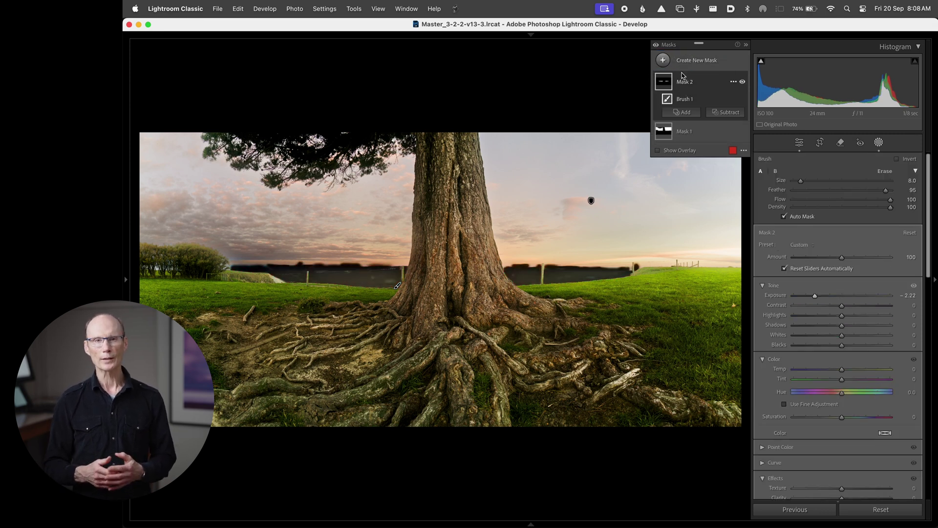
pyautogui.write('sea')
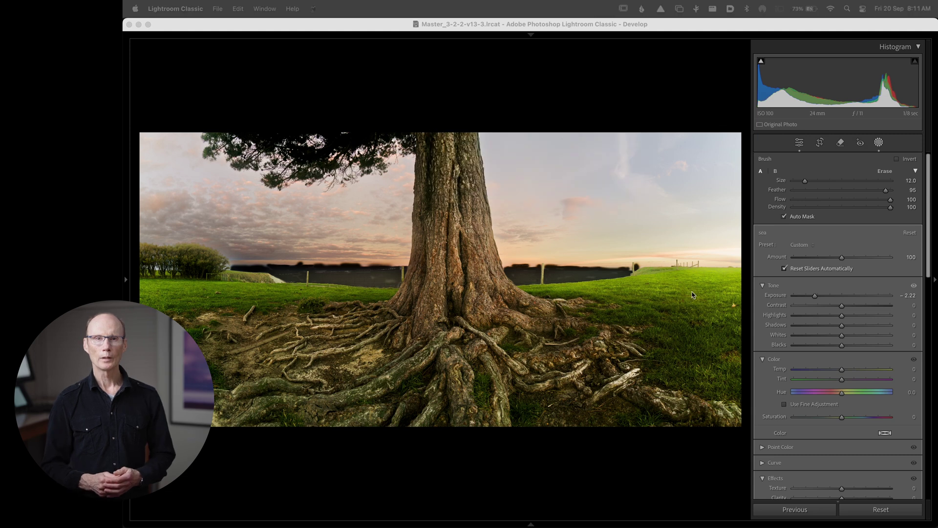
pyautogui.moveTo(815, 300); pyautogui.dragTo(838, 298)
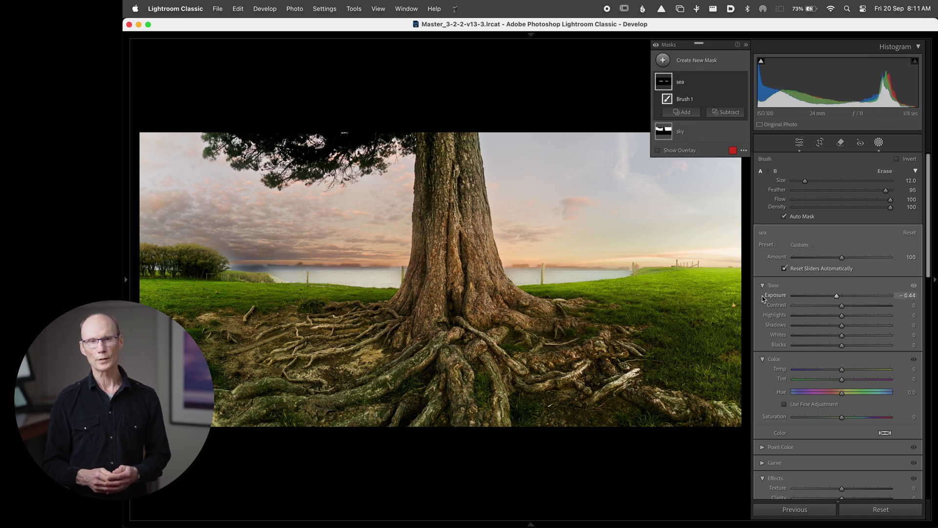
pyautogui.click(437, 270)
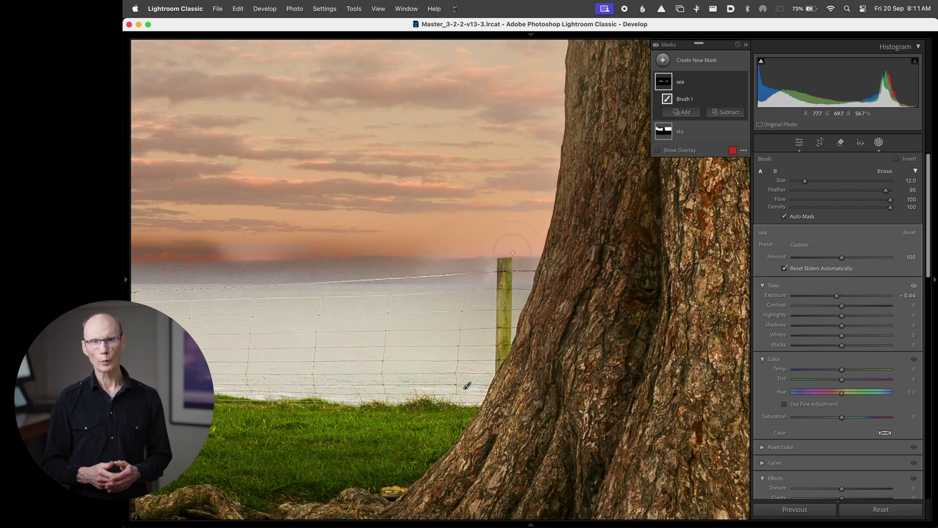
pyautogui.press('alt')
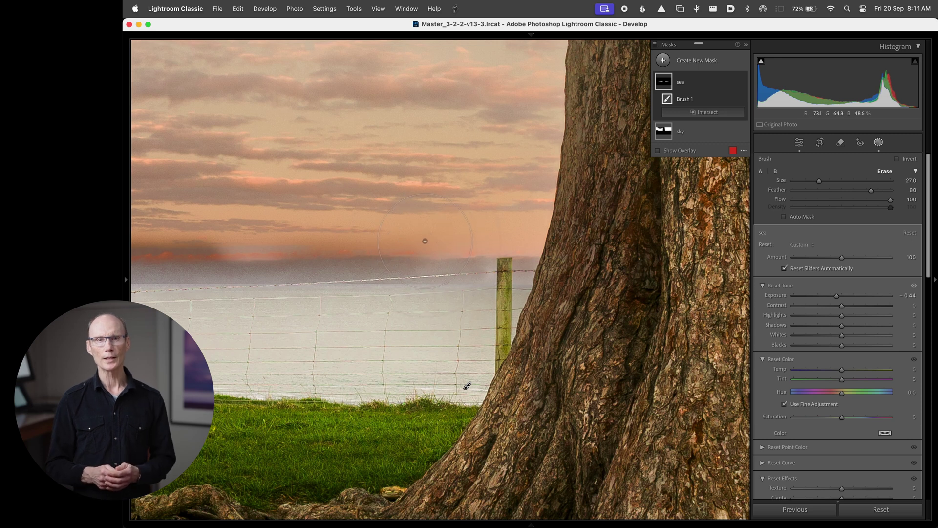
pyautogui.moveTo(405, 224); pyautogui.dragTo(364, 213)
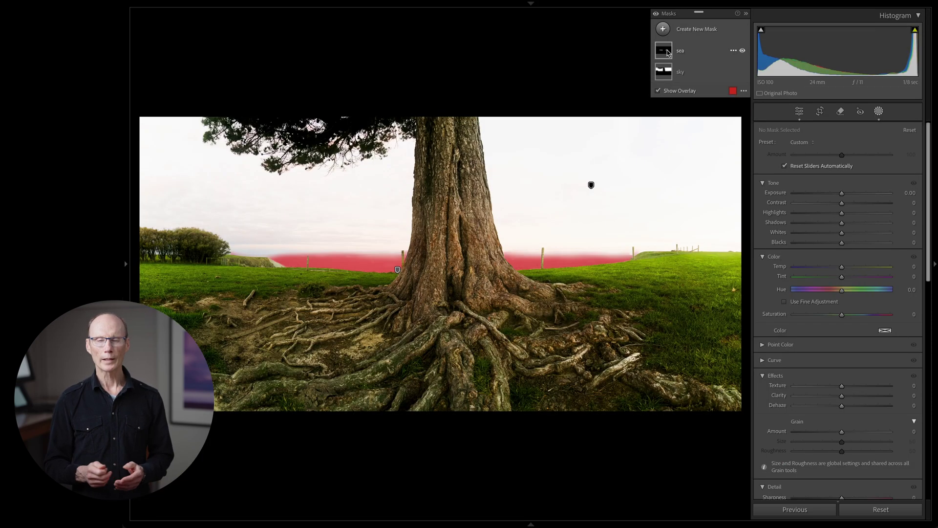
# - Give the sky mask Exposure −1.82 and Contrast 88 for a darker, punchier sky
pyautogui.click(663, 71)
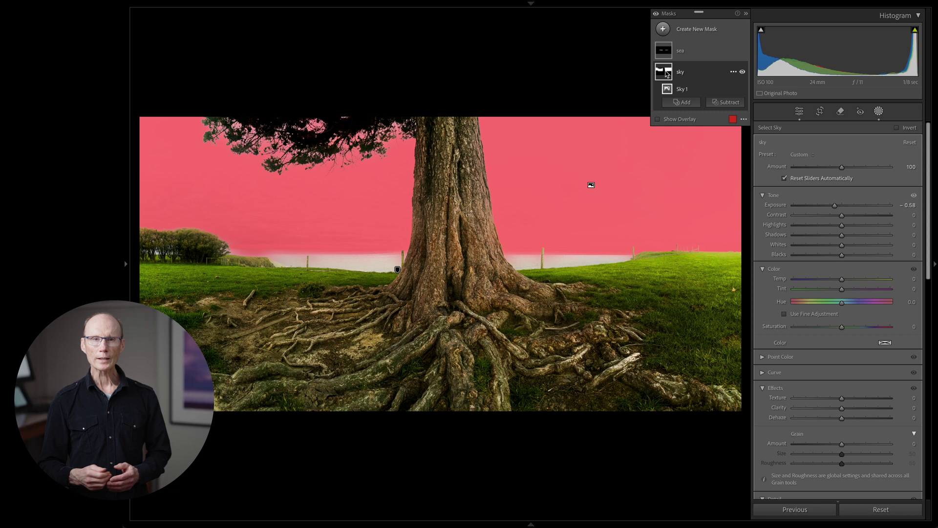
pyautogui.moveTo(836, 211)
pyautogui.mouseDown()
pyautogui.moveTo(822, 209)
pyautogui.moveTo(882, 220)
pyautogui.moveTo(819, 205)
pyautogui.mouseUp()
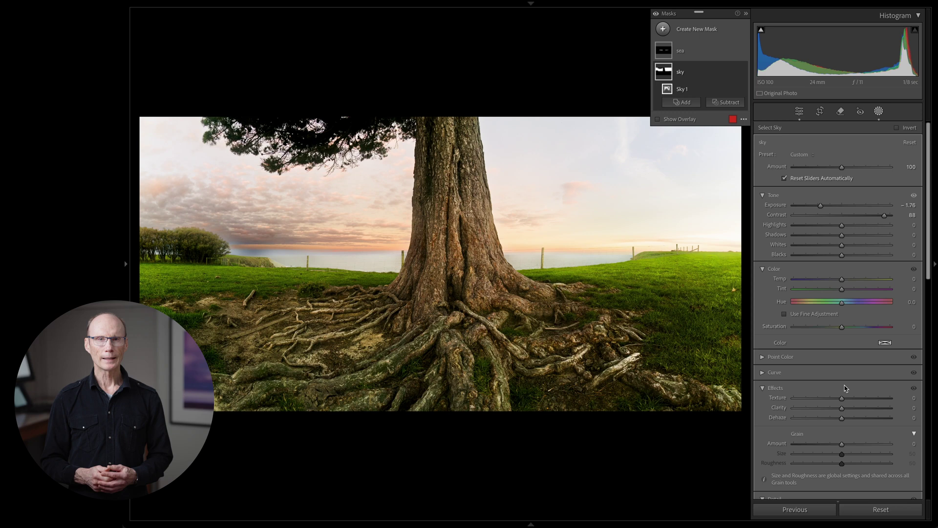
pyautogui.moveTo(843, 411); pyautogui.dragTo(908, 410)
pyautogui.moveTo(821, 207); pyautogui.dragTo(814, 207)
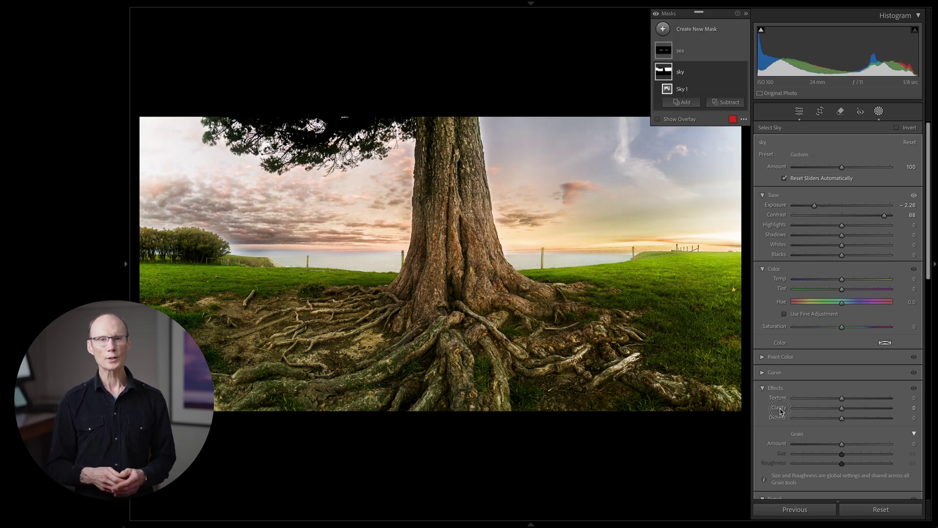
pyautogui.moveTo(822, 207); pyautogui.dragTo(822, 210)
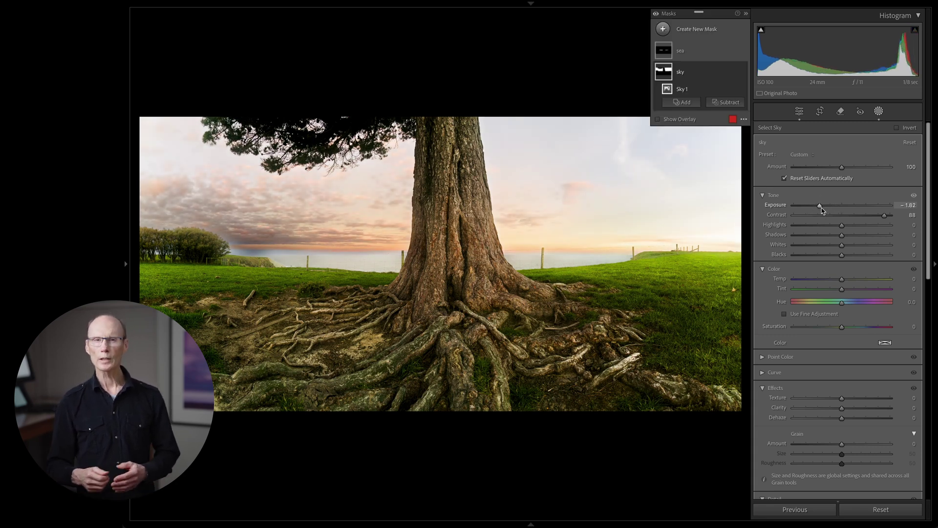
pyautogui.click(726, 102)
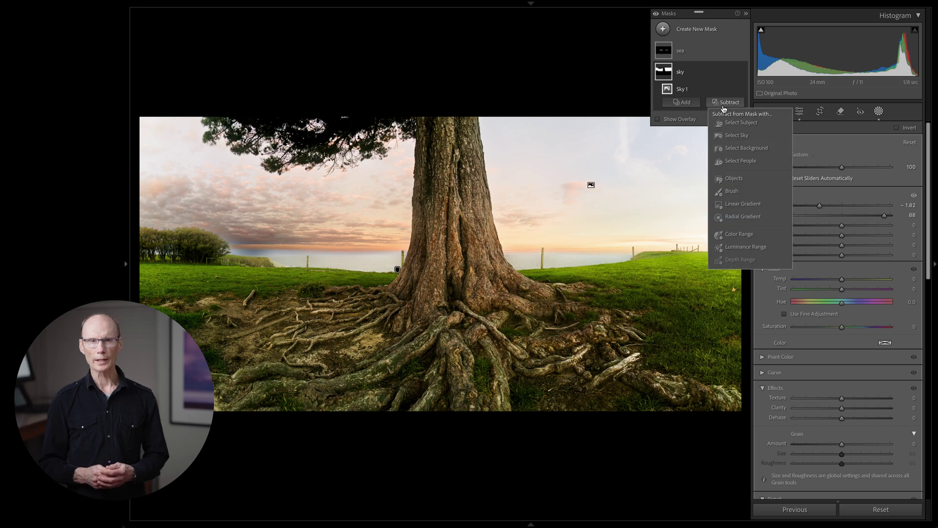
# - Subtract a linear gradient from the sky mask, rising upward from the tree base
pyautogui.click(761, 207)
pyautogui.moveTo(463, 285); pyautogui.dragTo(466, 175)
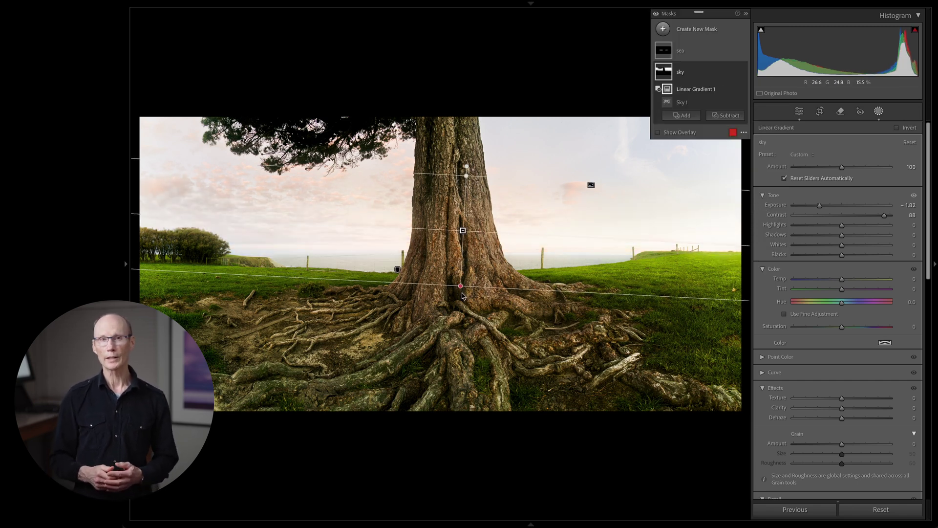
pyautogui.moveTo(461, 285); pyautogui.dragTo(461, 307)
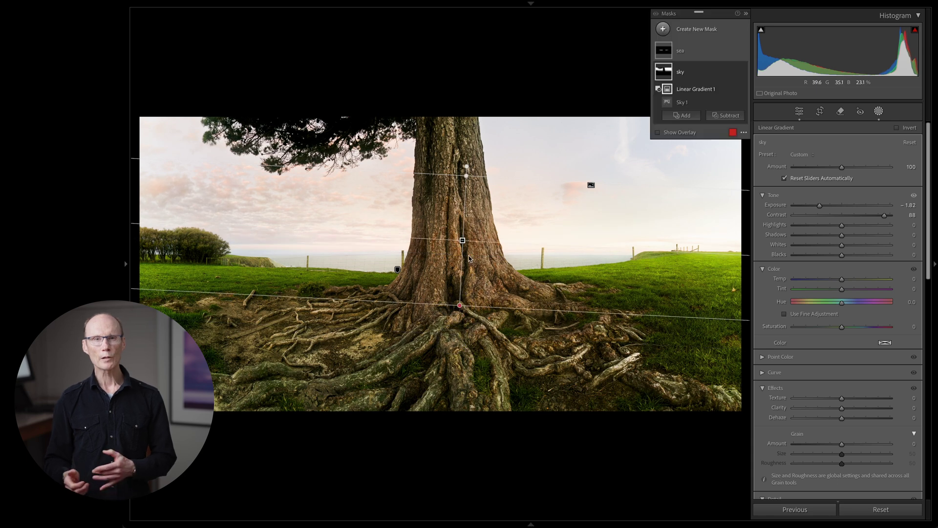
pyautogui.moveTo(462, 240); pyautogui.dragTo(462, 253)
pyautogui.moveTo(489, 191)
pyautogui.mouseDown()
pyautogui.moveTo(482, 274)
pyautogui.moveTo(494, 201)
pyautogui.moveTo(466, 292)
pyautogui.moveTo(490, 192)
pyautogui.moveTo(484, 180)
pyautogui.mouseUp()
pyautogui.moveTo(462, 249); pyautogui.dragTo(483, 245)
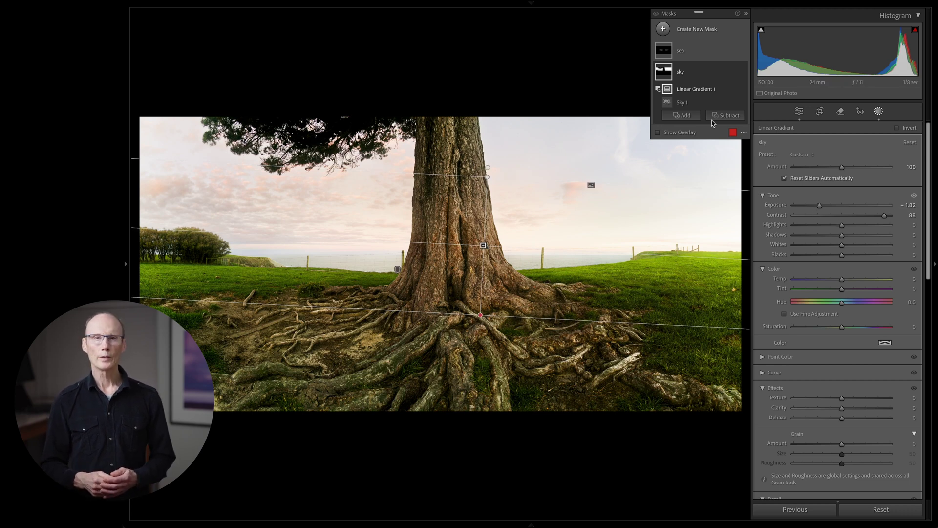
# - Compare the gradient on and off, then set sky Temp −24 and Exposure −2.04
pyautogui.click(742, 90)
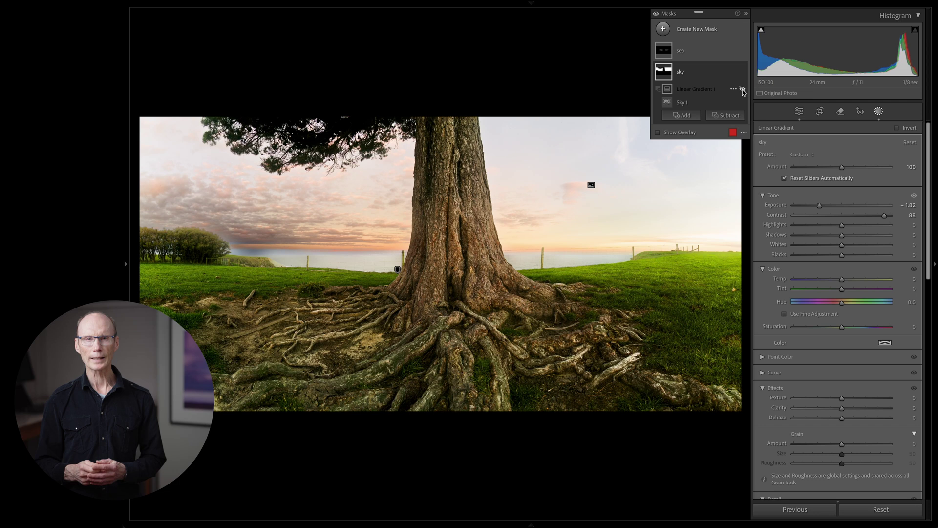
pyautogui.click(742, 89)
pyautogui.click(742, 89)
pyautogui.click(742, 89)
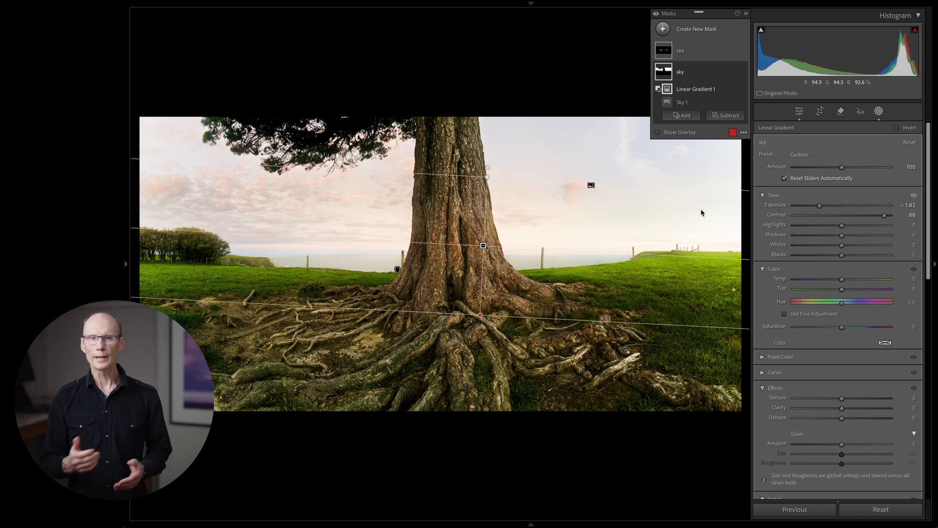
pyautogui.click(842, 282)
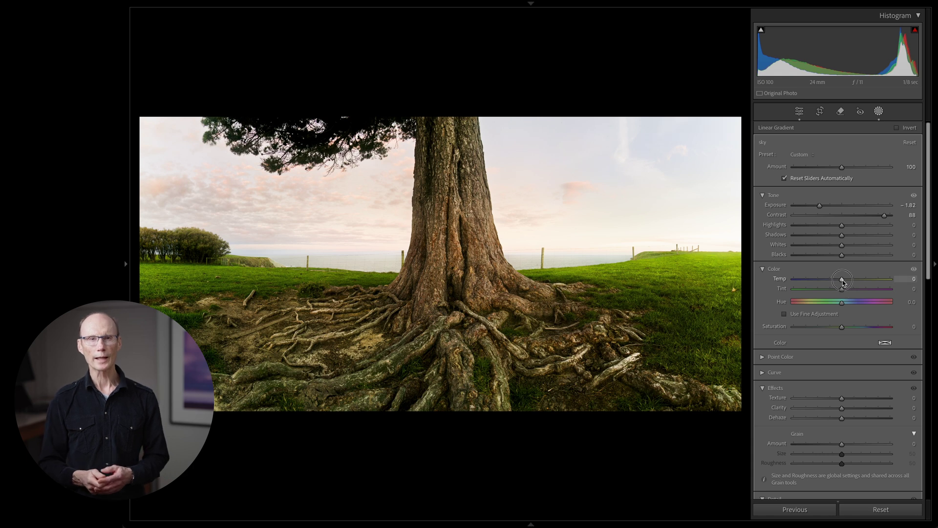
pyautogui.moveTo(830, 283)
pyautogui.mouseDown()
pyautogui.moveTo(821, 282)
pyautogui.moveTo(832, 283)
pyautogui.mouseUp()
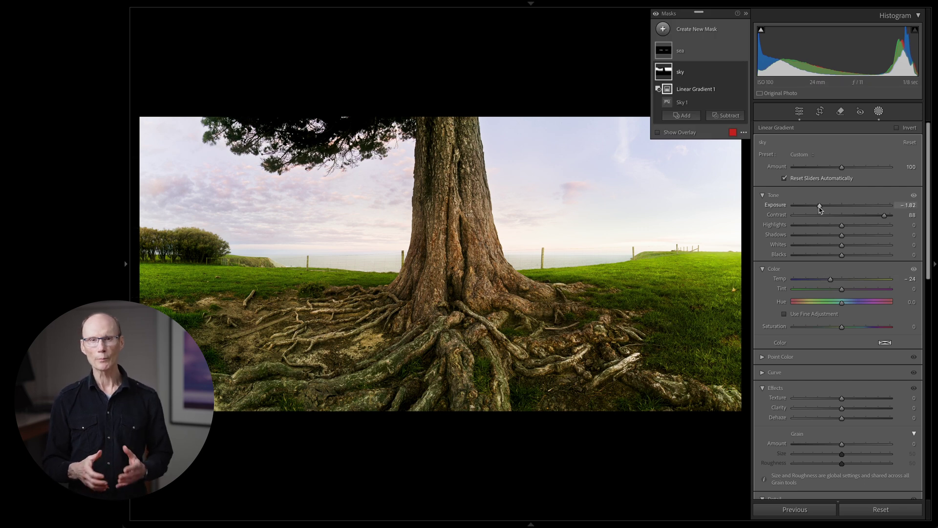
pyautogui.moveTo(820, 207); pyautogui.dragTo(818, 208)
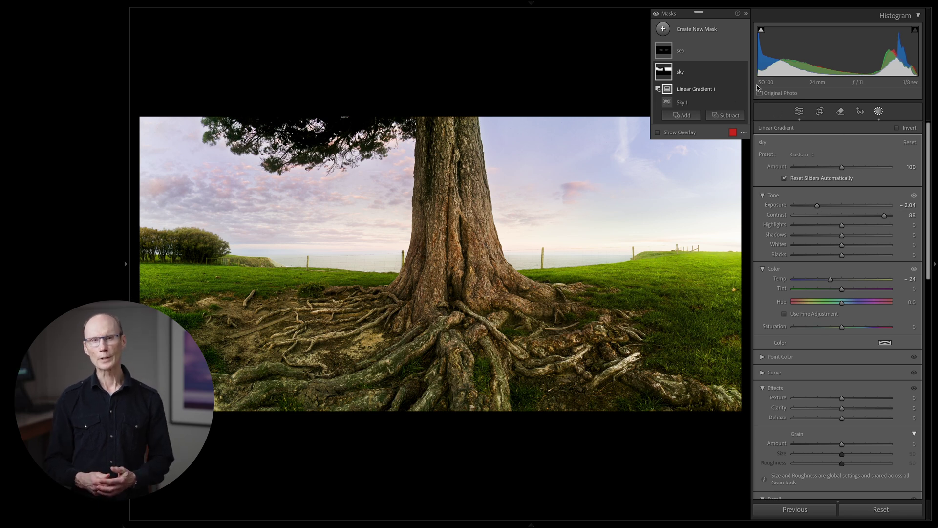
# - Show shadow clipping, add a radial mask over the treetop foliage, and raise Blacks to +11
pyautogui.click(761, 31)
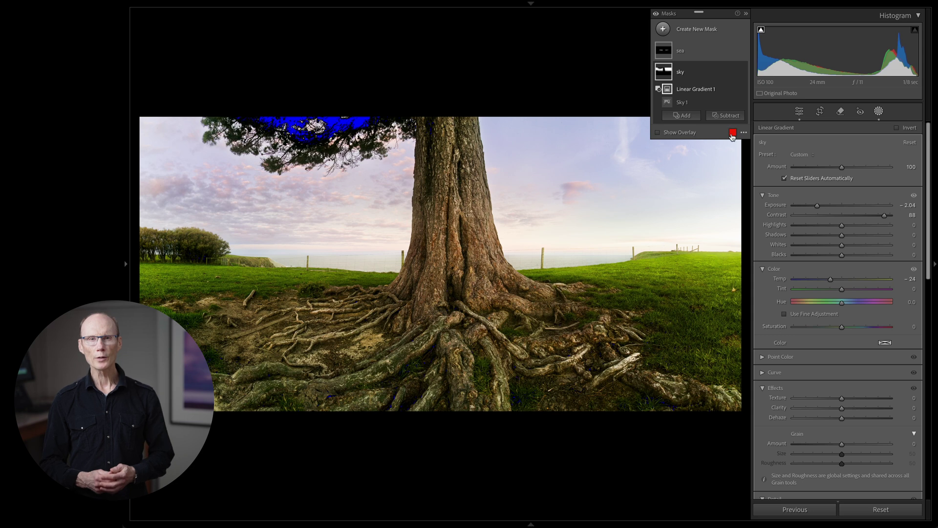
pyautogui.click(664, 30)
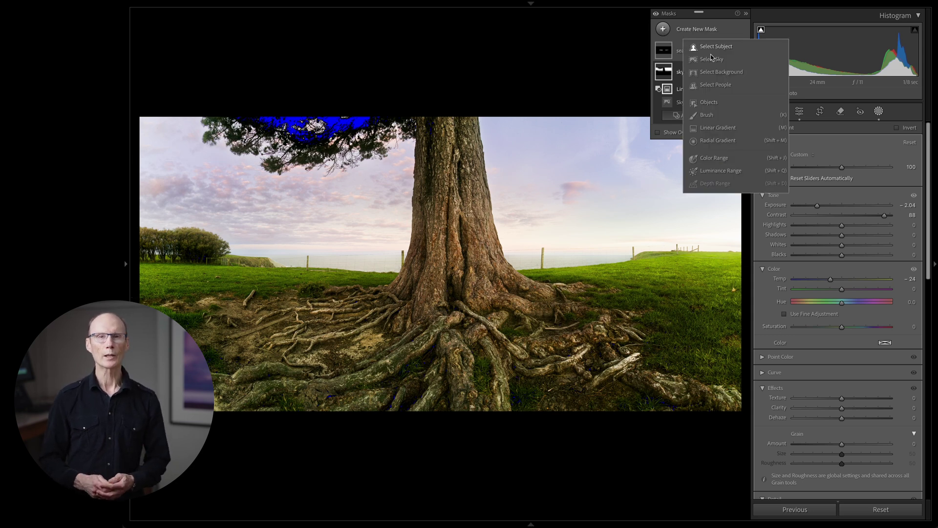
pyautogui.click(714, 140)
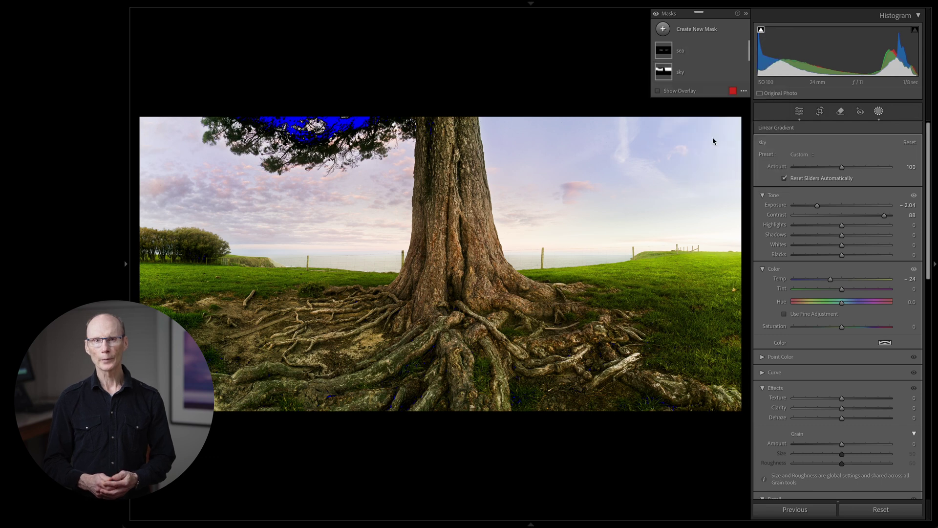
pyautogui.moveTo(322, 124); pyautogui.dragTo(442, 165)
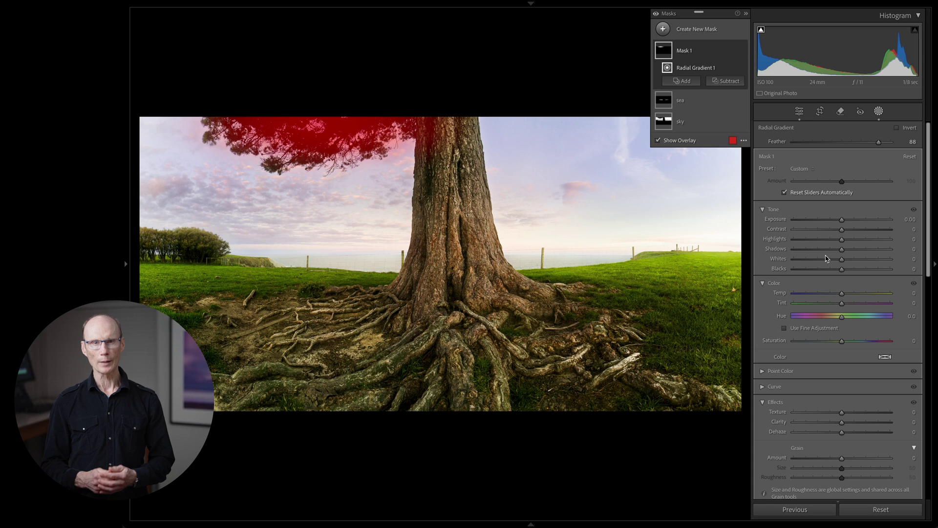
pyautogui.moveTo(844, 272); pyautogui.dragTo(849, 273)
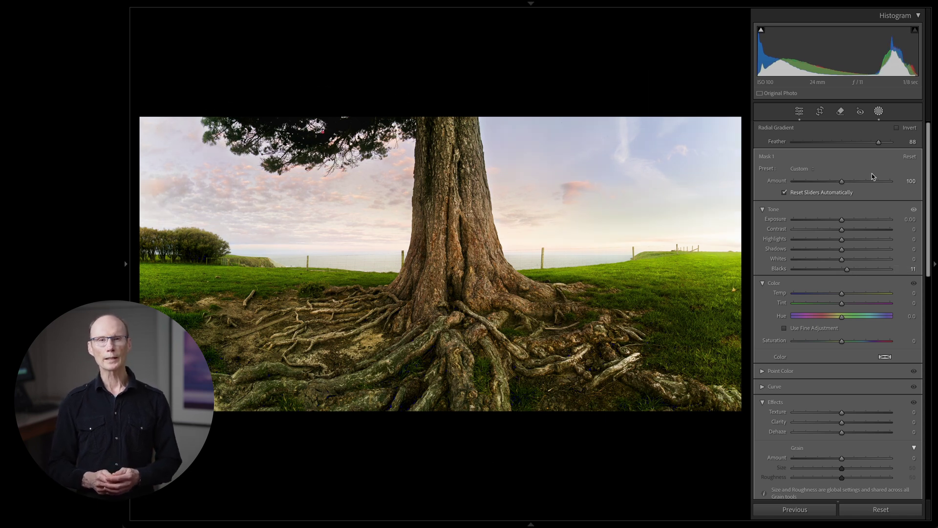
# - Add a radial mask over the trunk and roots with Exposure +0.48, Contrast 99, Clarity 60
pyautogui.click(878, 112)
pyautogui.click(878, 111)
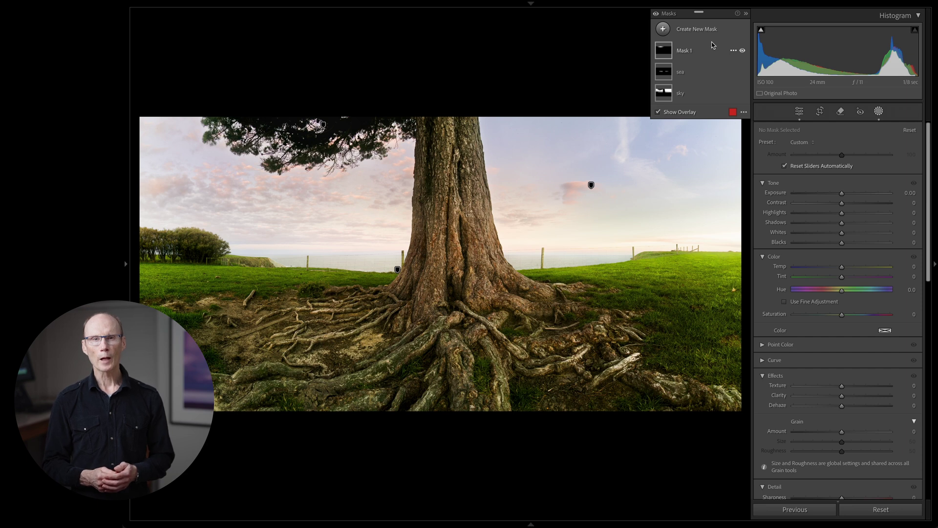
pyautogui.click(662, 30)
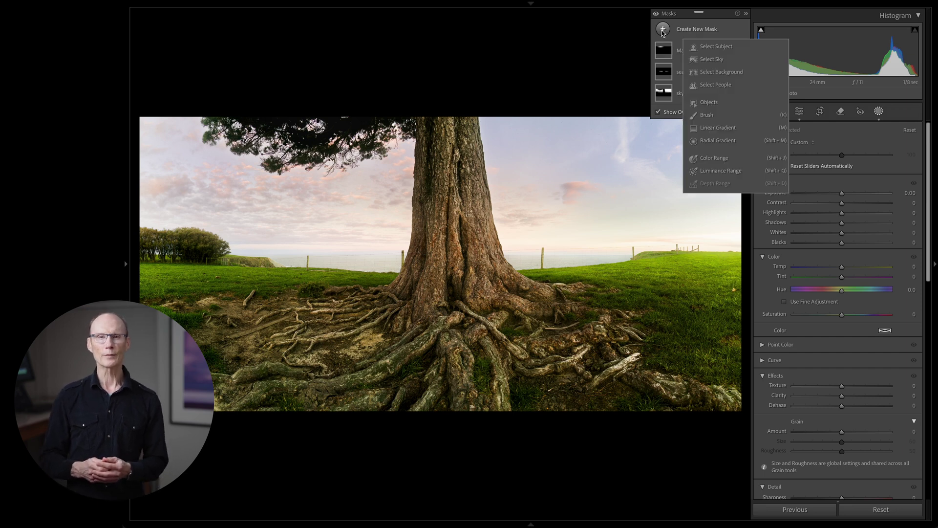
pyautogui.click(718, 140)
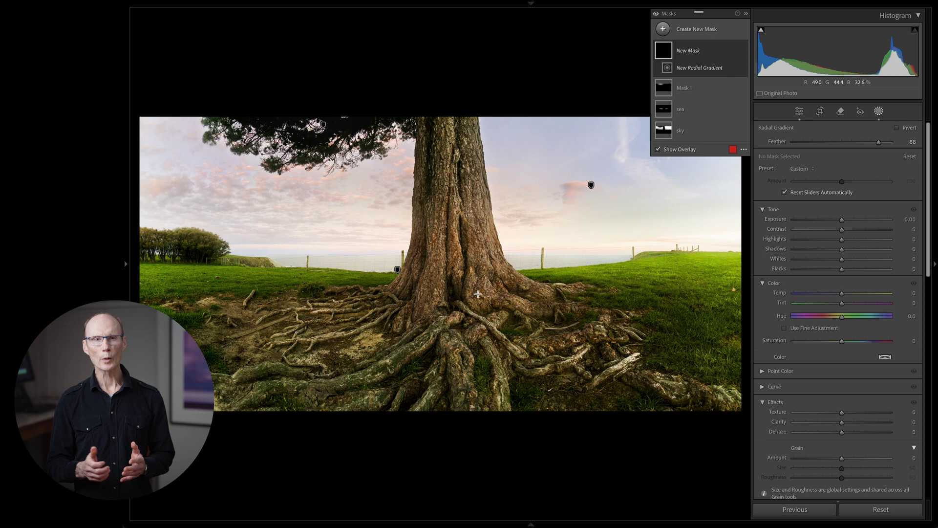
pyautogui.moveTo(457, 277); pyautogui.dragTo(703, 381)
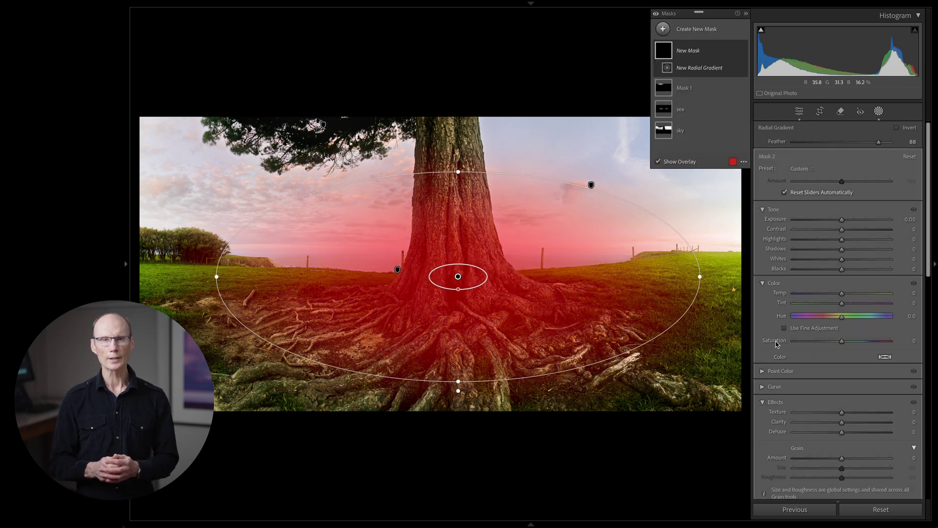
pyautogui.moveTo(841, 219); pyautogui.dragTo(889, 229)
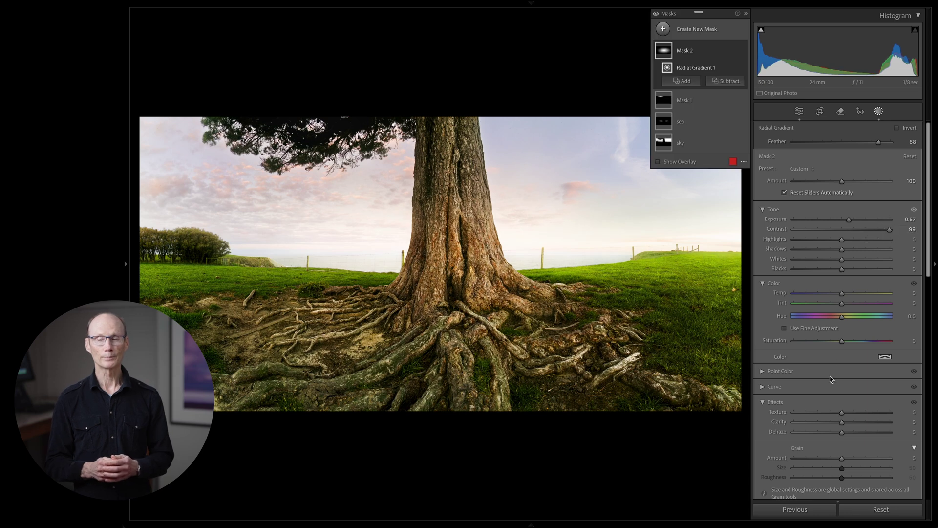
pyautogui.moveTo(846, 427); pyautogui.dragTo(870, 423)
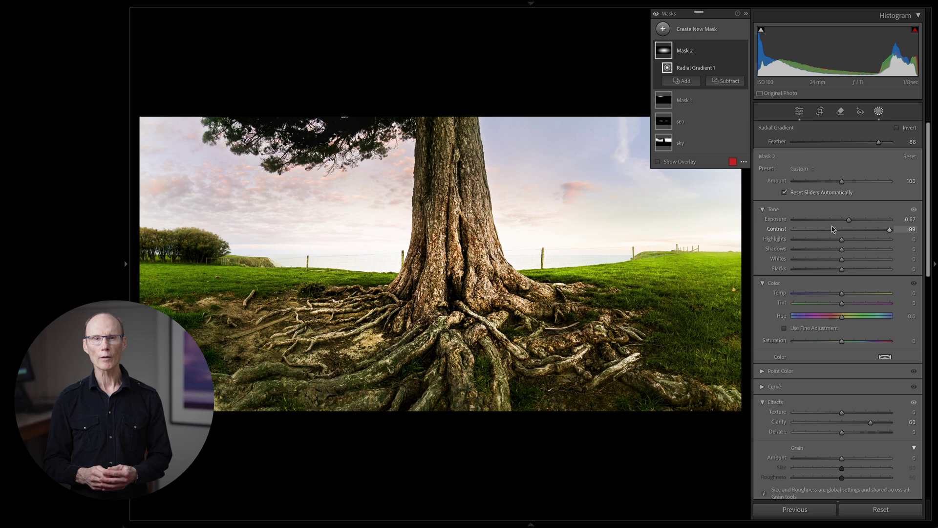
pyautogui.moveTo(848, 219); pyautogui.dragTo(847, 223)
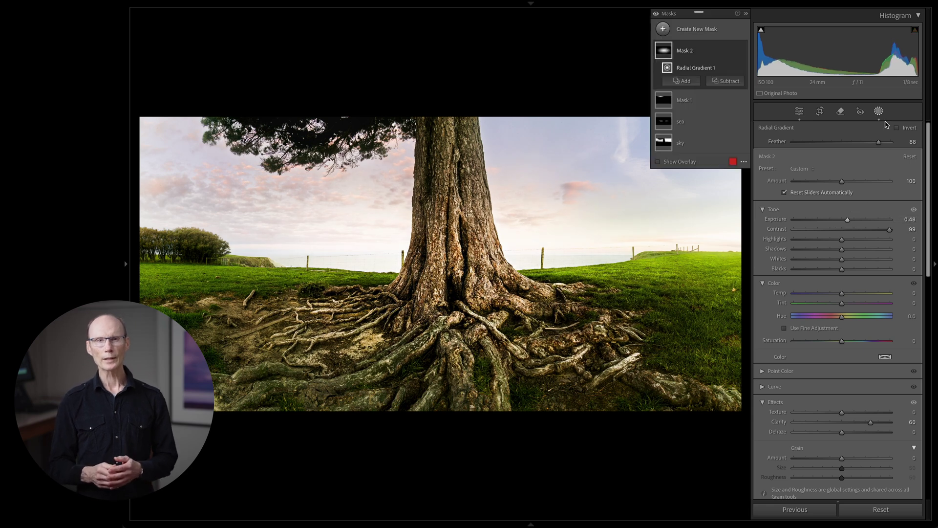
# - Compare the trunk brightening on and off, trying a Highlights change then resetting it to zero
pyautogui.click(879, 111)
pyautogui.click(878, 111)
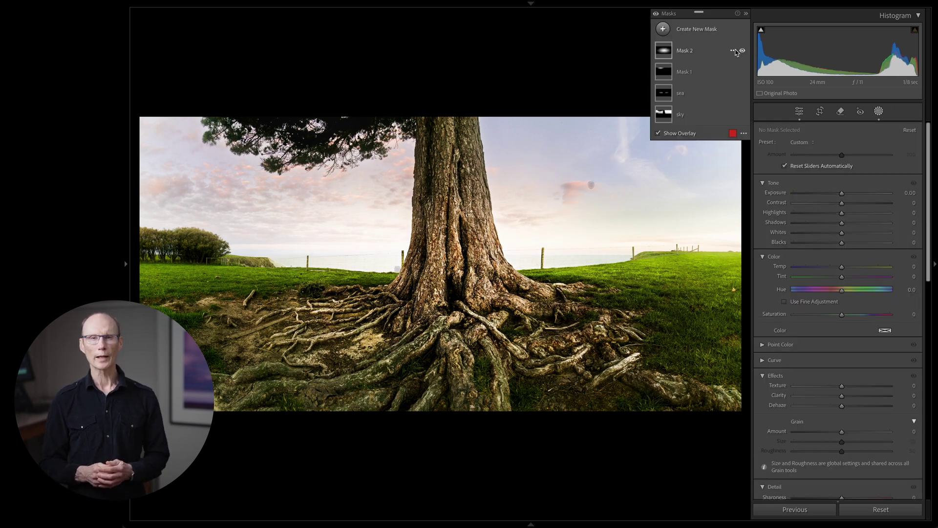
pyautogui.click(742, 51)
pyautogui.click(743, 51)
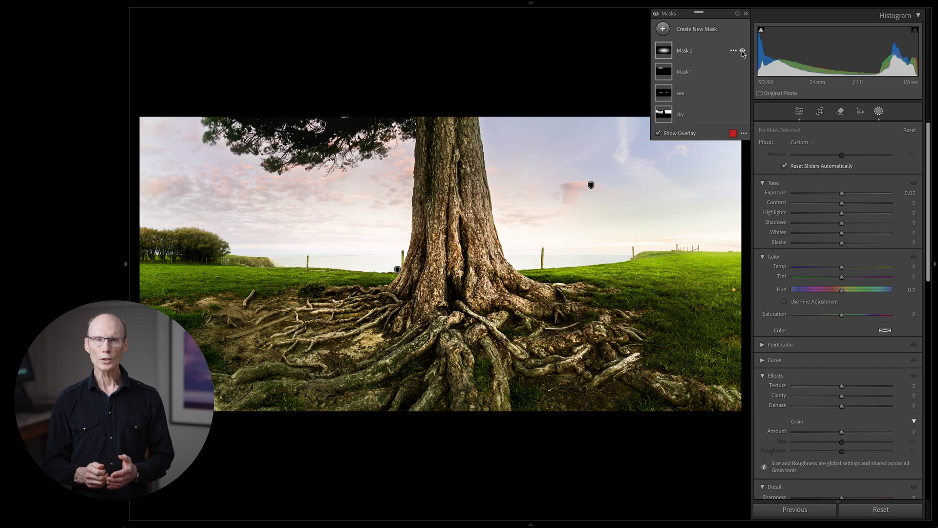
pyautogui.click(742, 51)
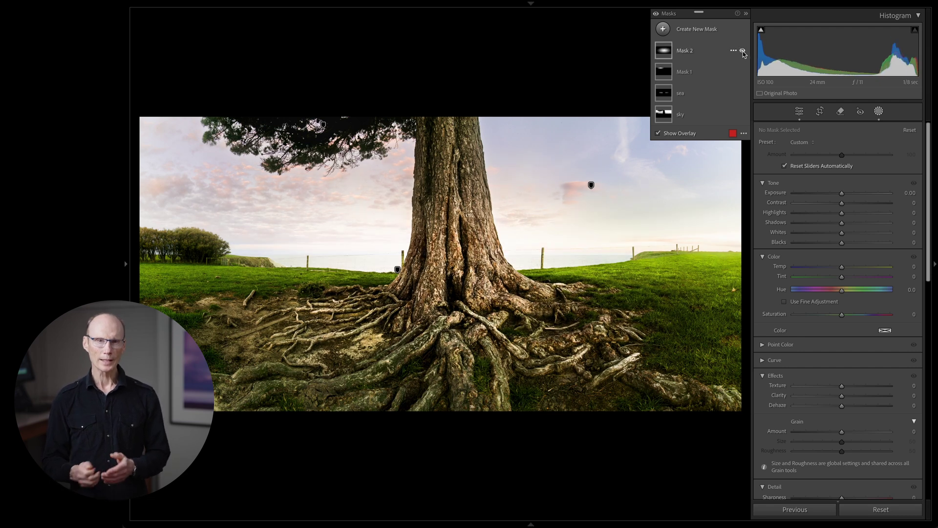
pyautogui.click(742, 51)
pyautogui.click(743, 51)
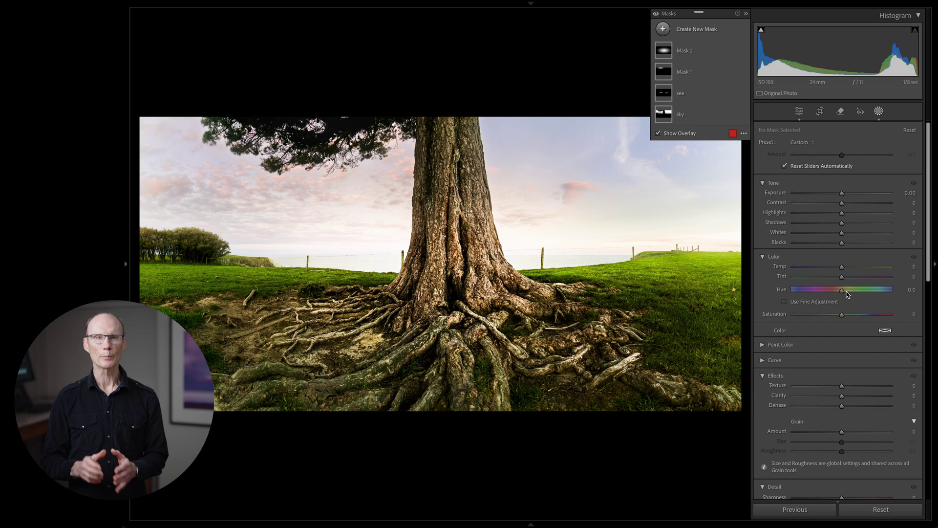
pyautogui.moveTo(841, 215); pyautogui.dragTo(797, 215)
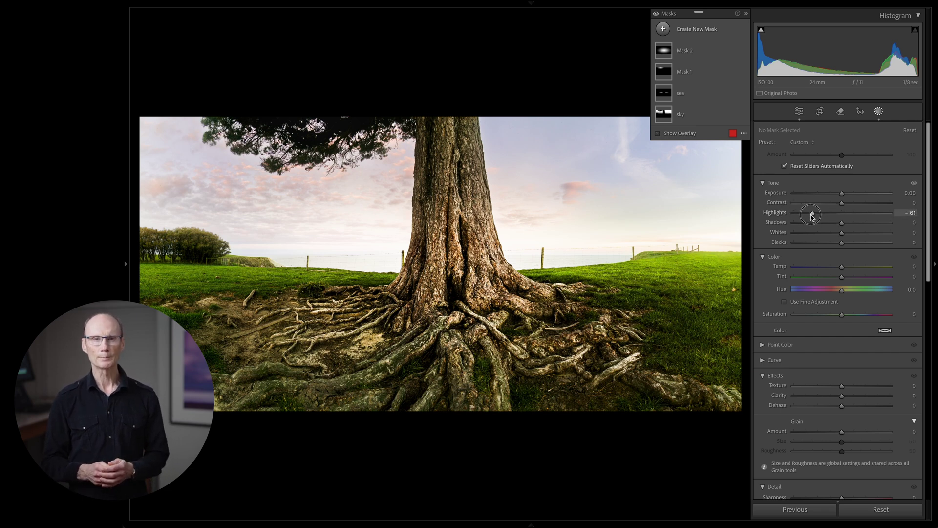
pyautogui.doubleClick(774, 212)
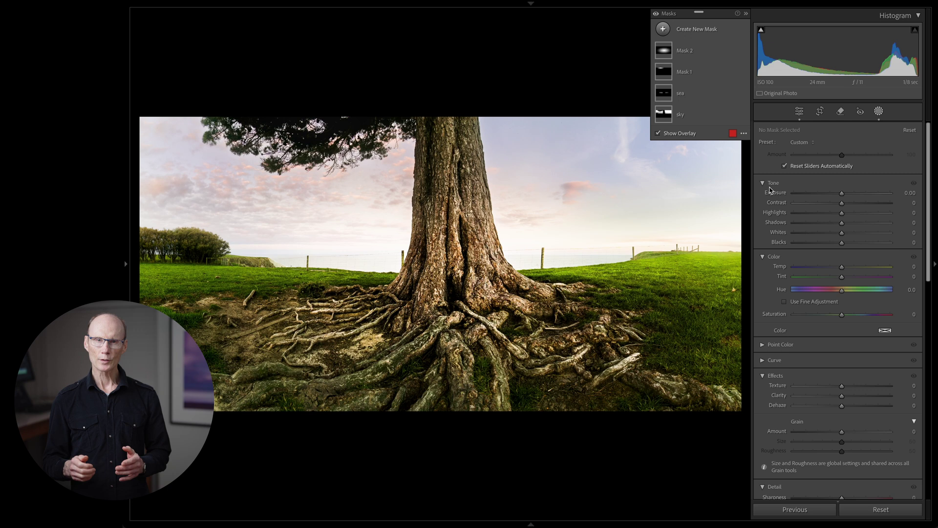
# - Subtract the sky from Mask 2 using Select Sky
pyautogui.click(690, 52)
pyautogui.click(726, 81)
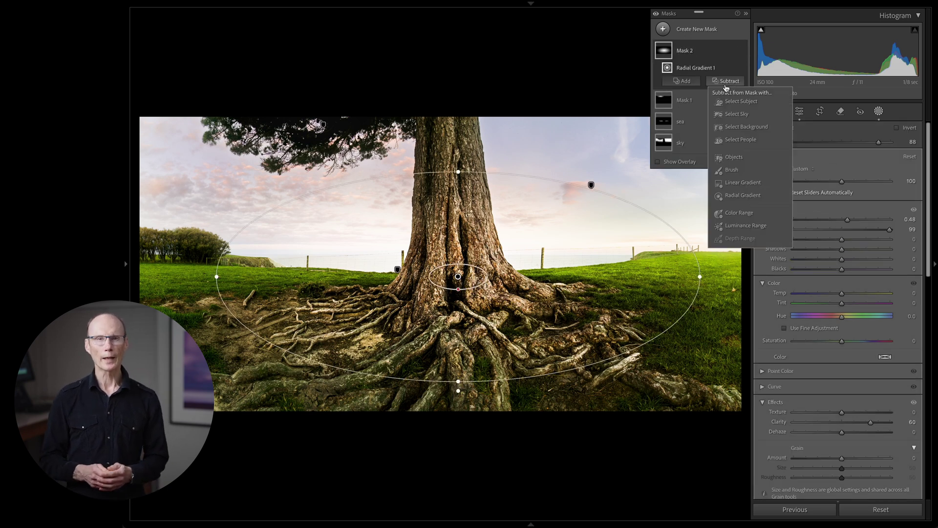
pyautogui.click(737, 114)
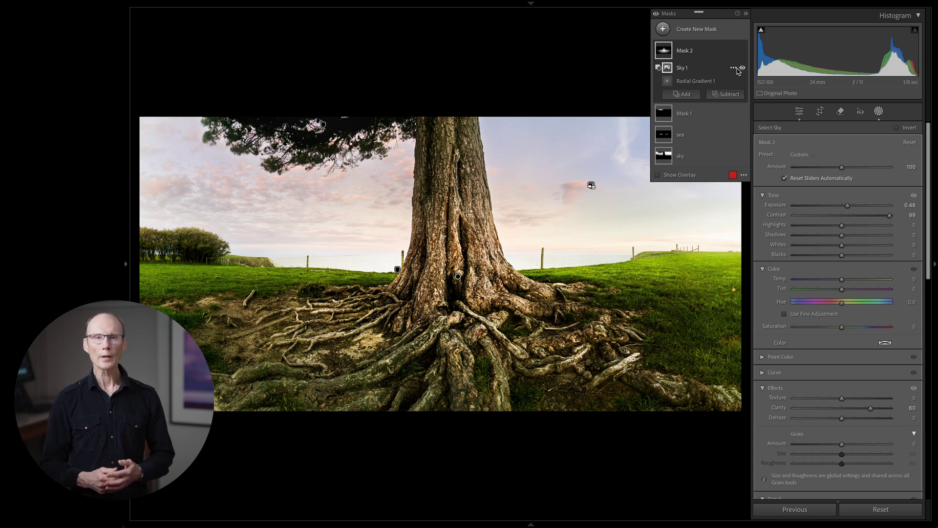
# - Raise global Exposure to +1.65 and deepen the post-crop vignette Amount to −14
pyautogui.hotkey('shift', 'w')
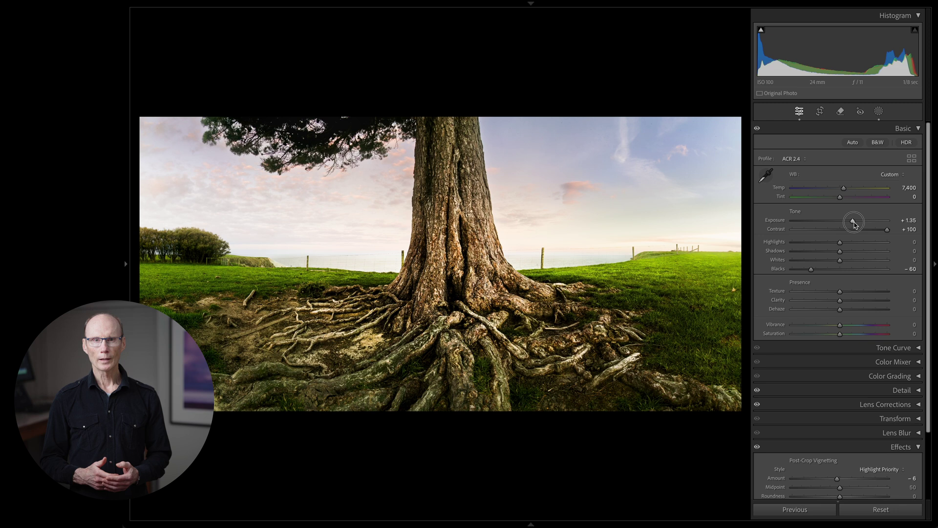
pyautogui.moveTo(853, 222); pyautogui.dragTo(856, 223)
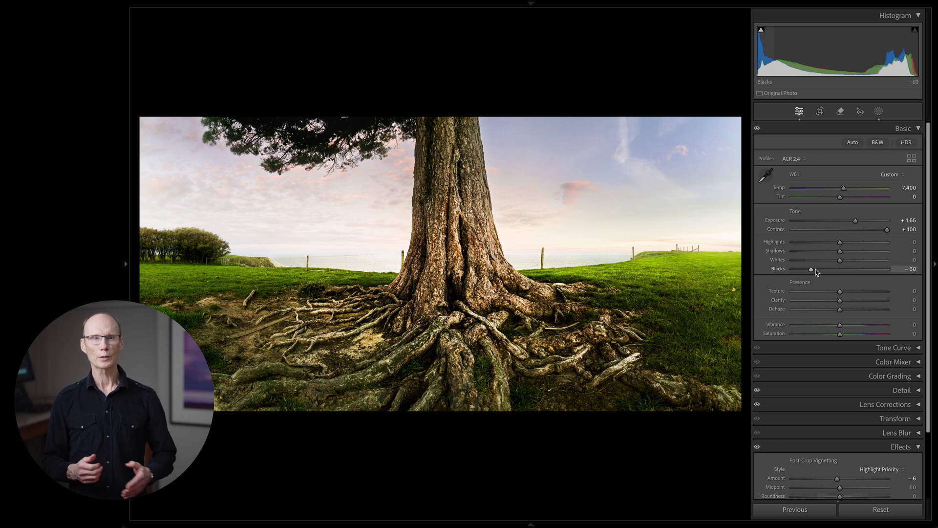
pyautogui.scroll(-2, 890, 436)
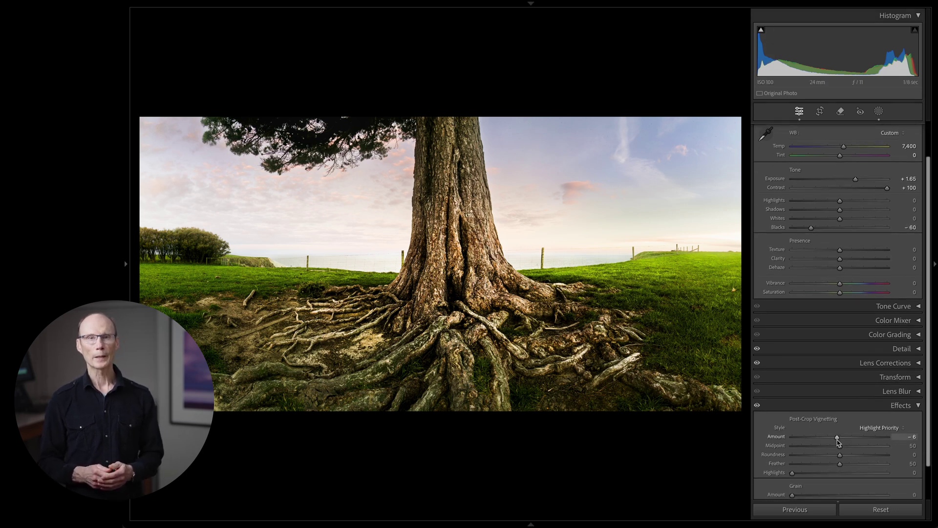
pyautogui.moveTo(839, 442)
pyautogui.mouseDown()
pyautogui.moveTo(817, 441)
pyautogui.moveTo(835, 442)
pyautogui.mouseUp()
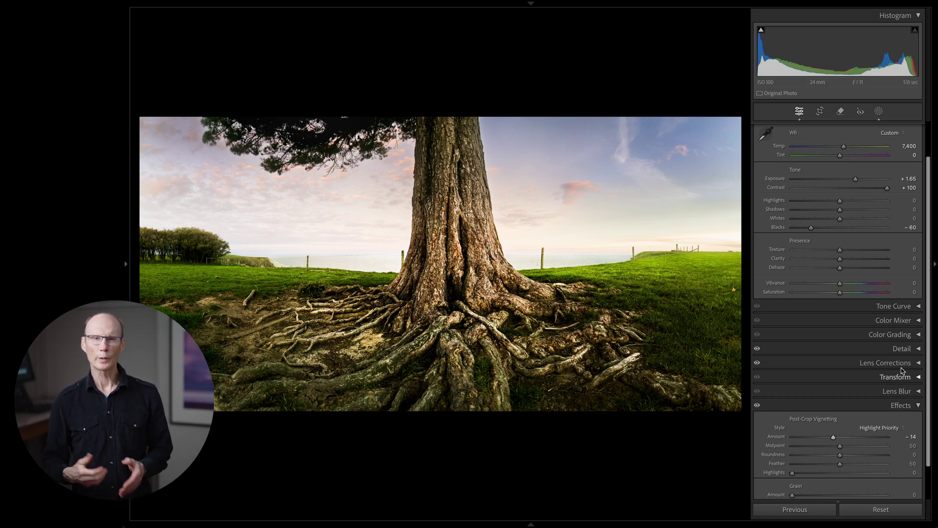
# - Inspect detail at 1:1 and lower Sharpening Amount from 63 to 52
pyautogui.click(904, 349)
pyautogui.scroll(-1, 880, 361)
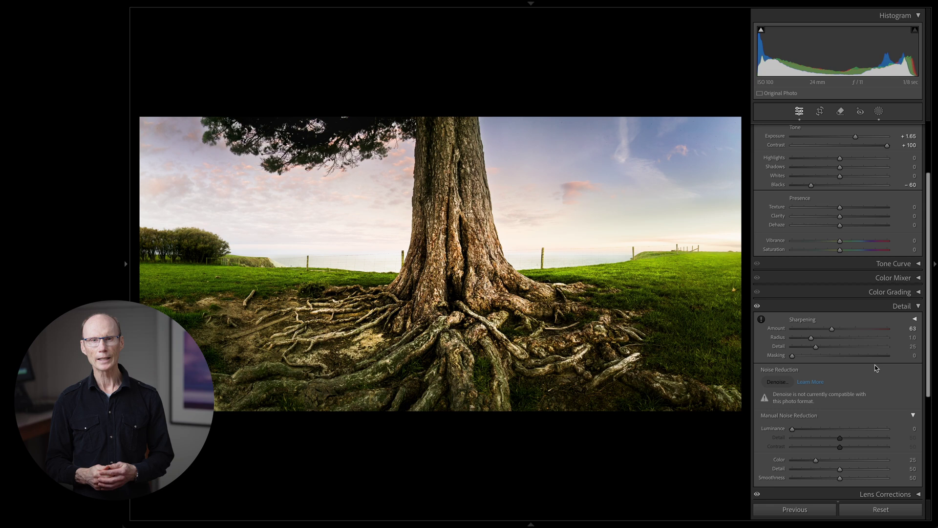
pyautogui.click(474, 203)
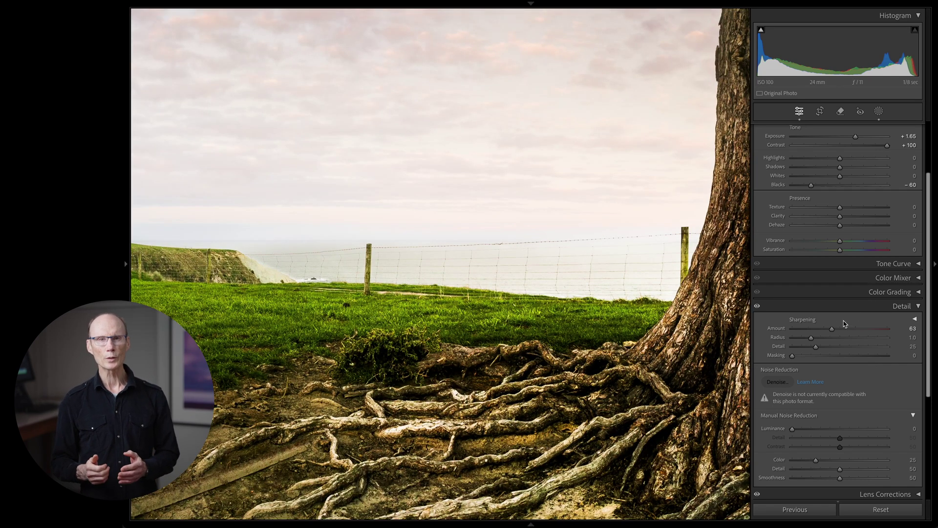
pyautogui.moveTo(832, 328)
pyautogui.mouseDown()
pyautogui.moveTo(809, 331)
pyautogui.moveTo(827, 330)
pyautogui.mouseUp()
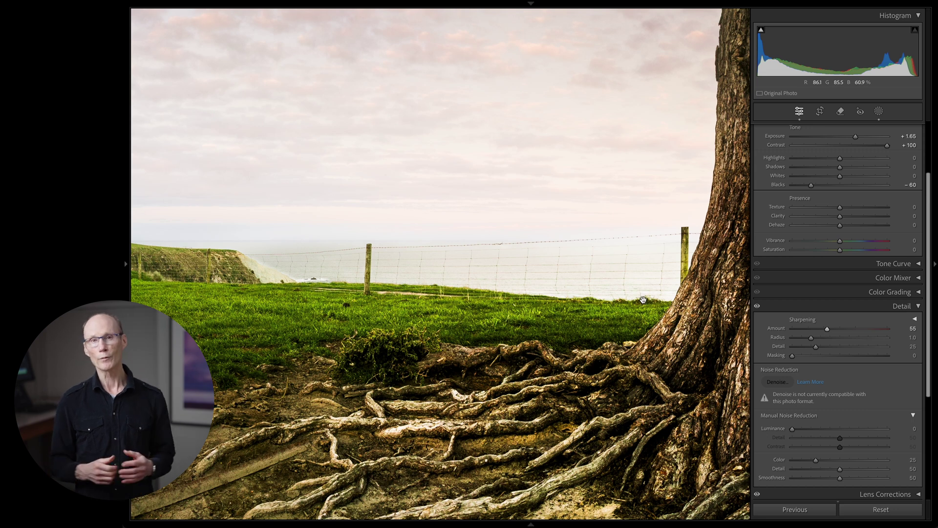
pyautogui.click(671, 309)
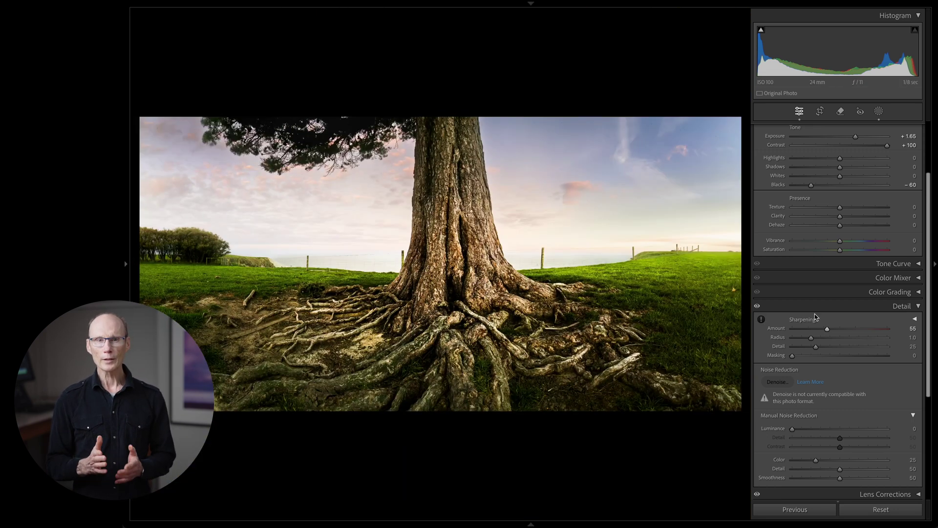
pyautogui.moveTo(828, 327); pyautogui.dragTo(825, 329)
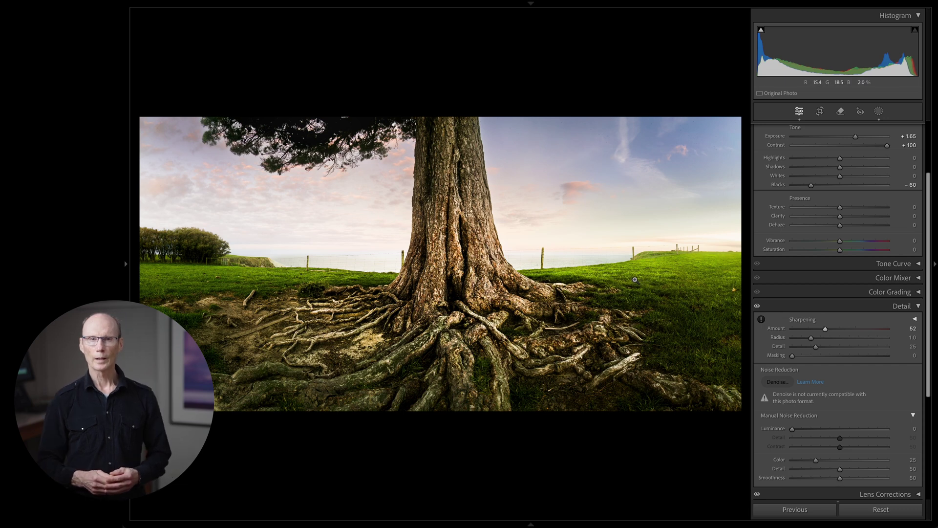
# - Show the Before/After comparison with the side panels hidden
pyautogui.press('y')
pyautogui.press('Tab')
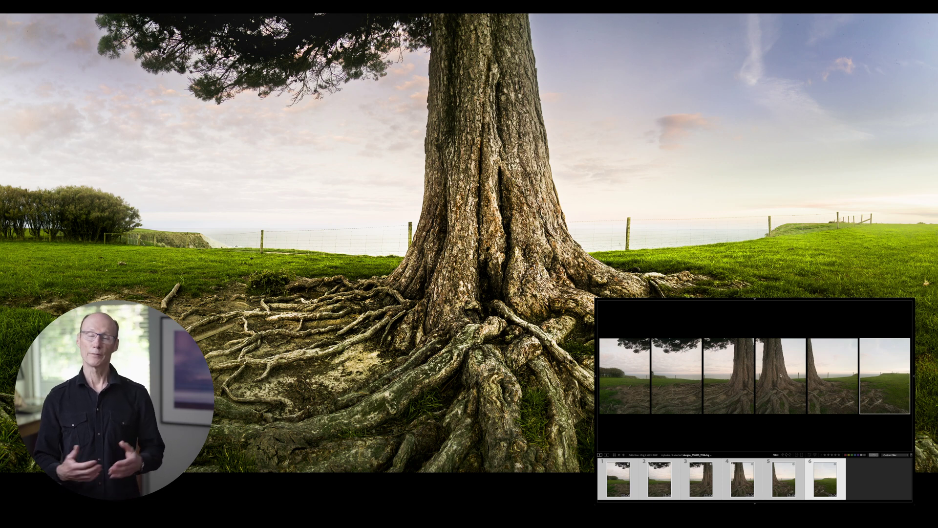
# - Select the fourth source photo and bring up its context menu
pyautogui.click(780, 375)
pyautogui.rightClick(780, 375)
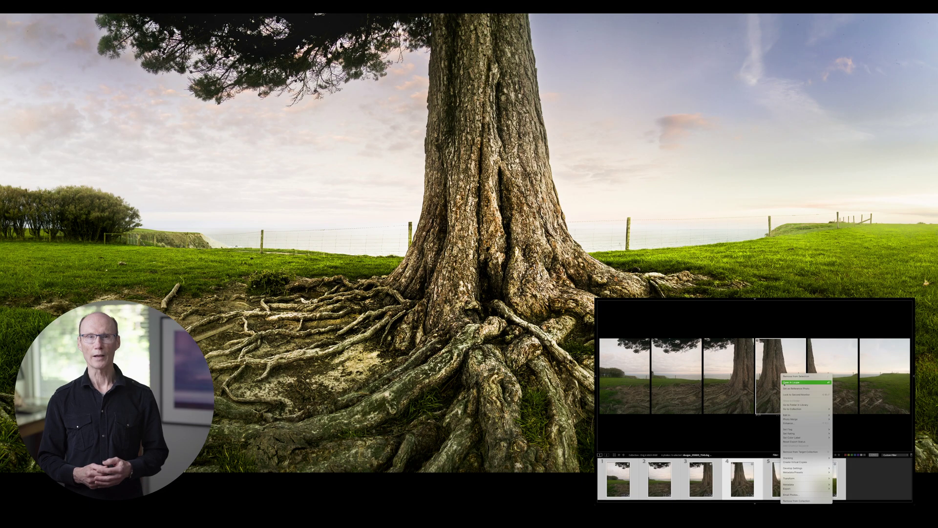